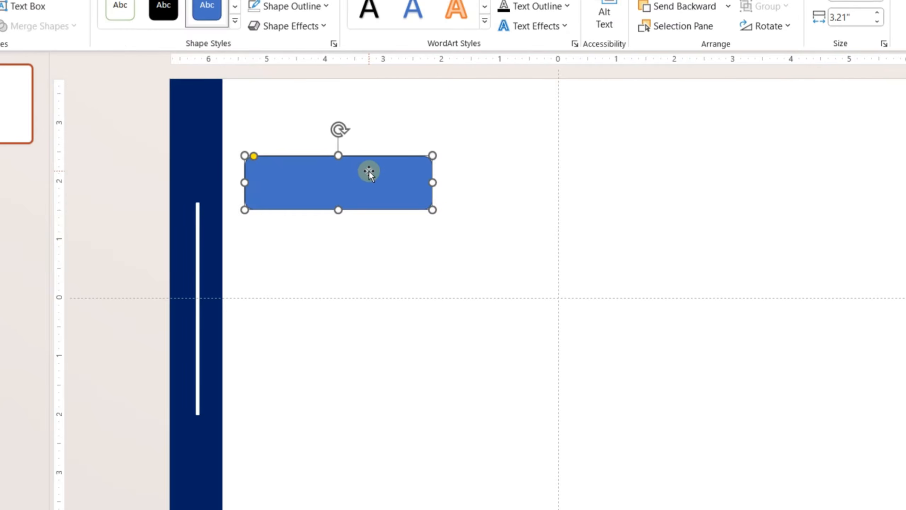
Align the rounded rectangle with the white vertical line, stretch it to about 3.65" tall, and reduce its corner rounding
left_click_drag(368, 172, 367, 230)
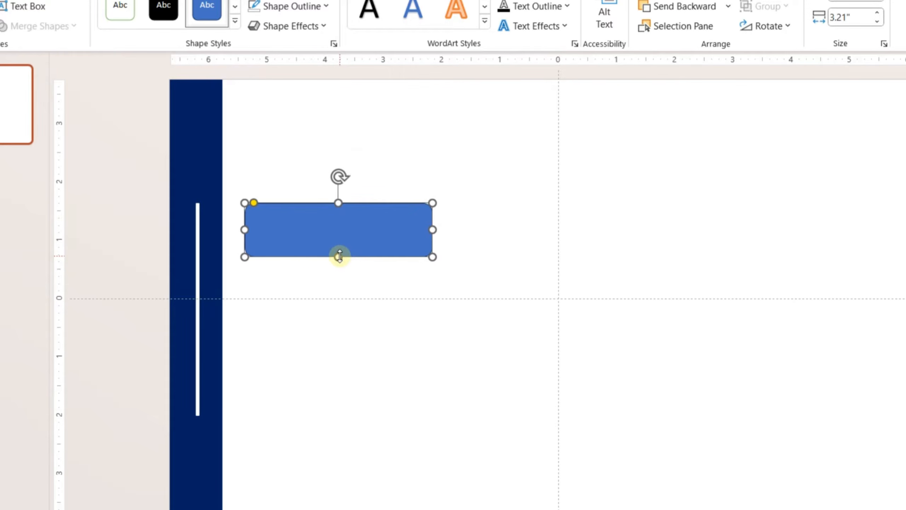
left_click_drag(338, 256, 344, 417)
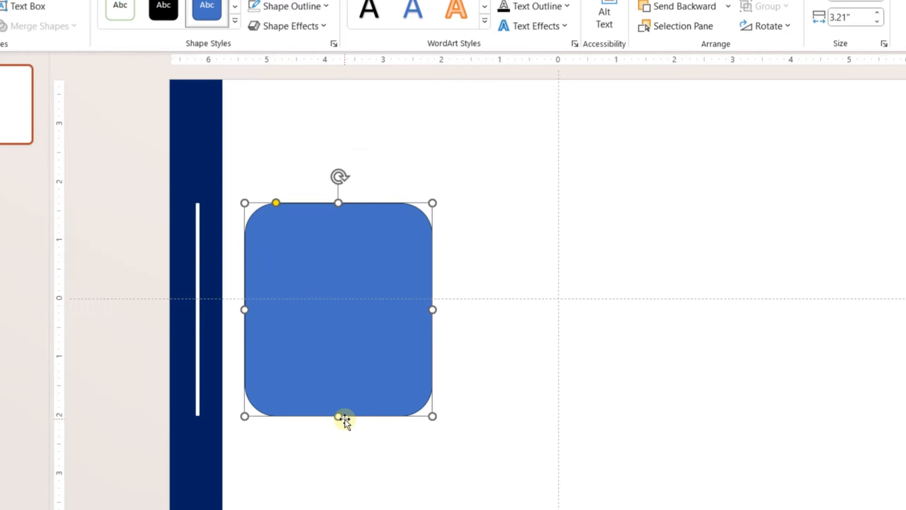
left_click_drag(277, 203, 259, 202)
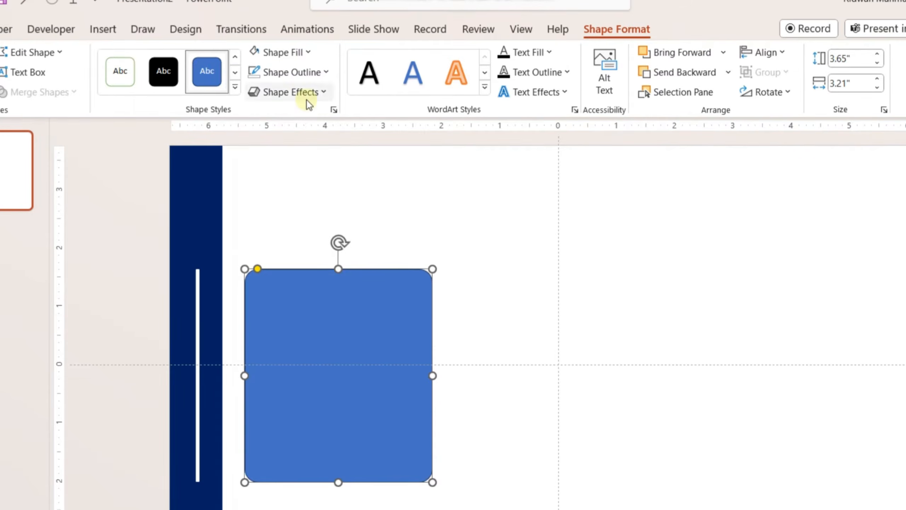
Remove the rounded rectangle's outline and fill it with the recently used dark blue
left_click(301, 73)
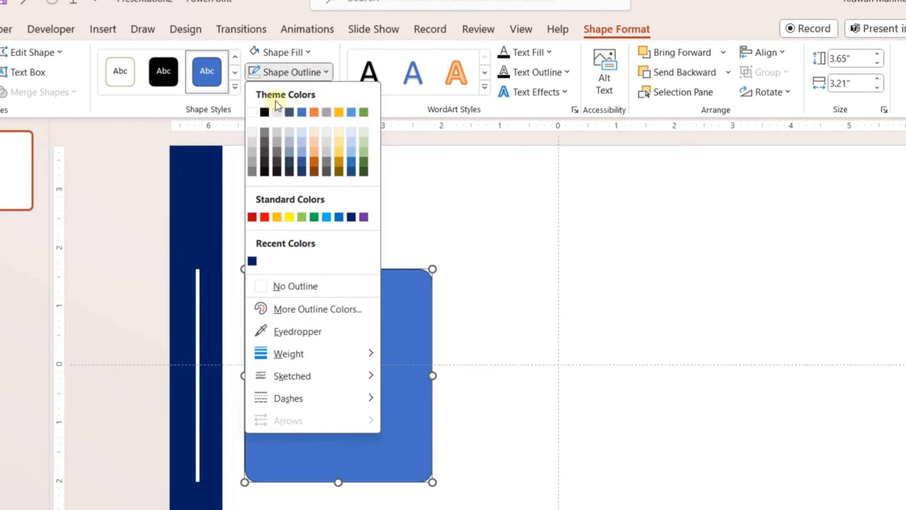
left_click(289, 286)
left_click(282, 52)
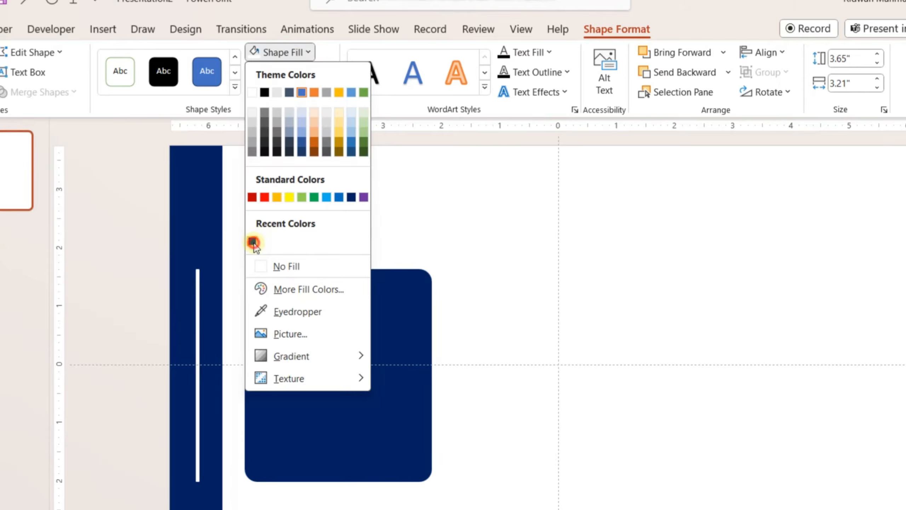
left_click(252, 241)
Duplicate the blue card and shrink the copy to about 0.74" high and 2.14" wide within the original's upper part
key("ctrl+d")
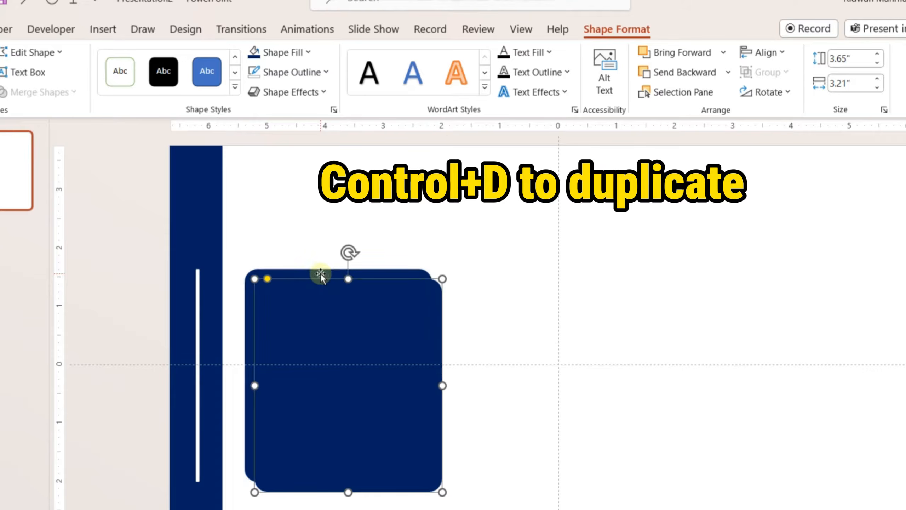
left_click_drag(348, 491, 362, 323)
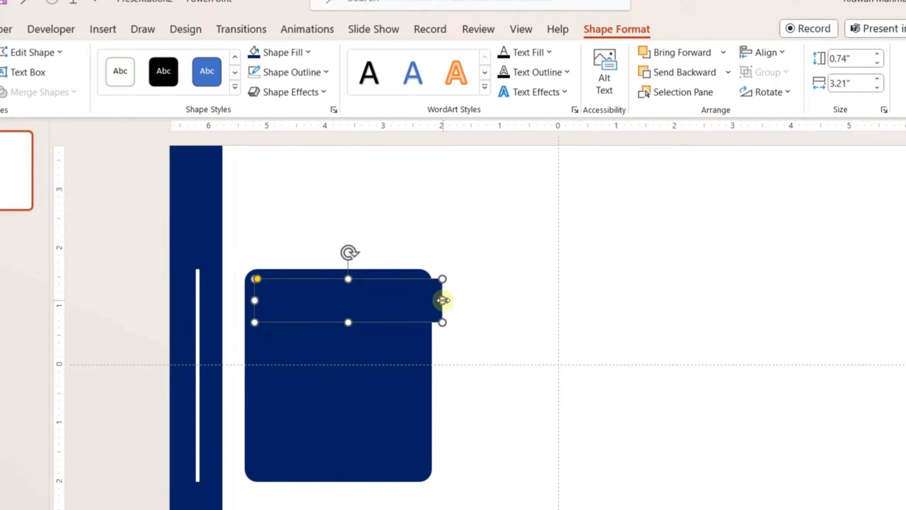
left_click_drag(442, 300, 379, 300)
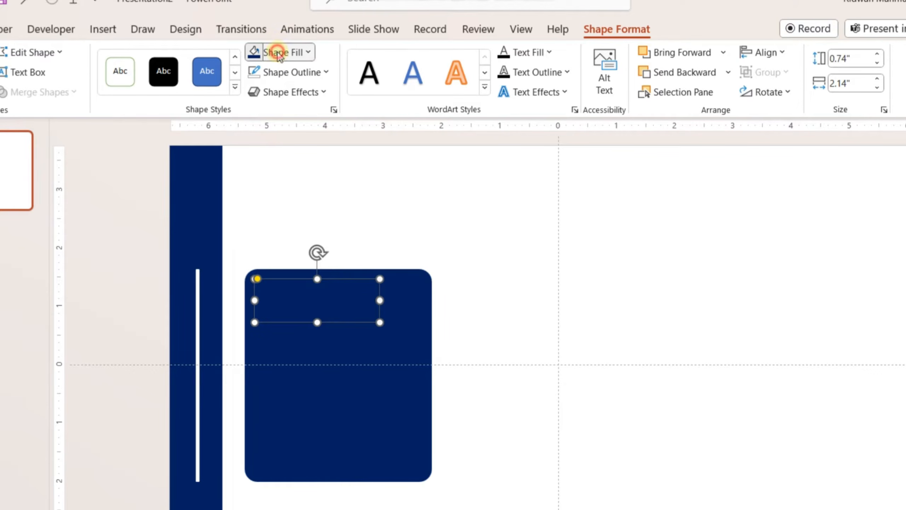
Fill the small copied shape with light gray and increase its corner rounding
left_click(278, 53)
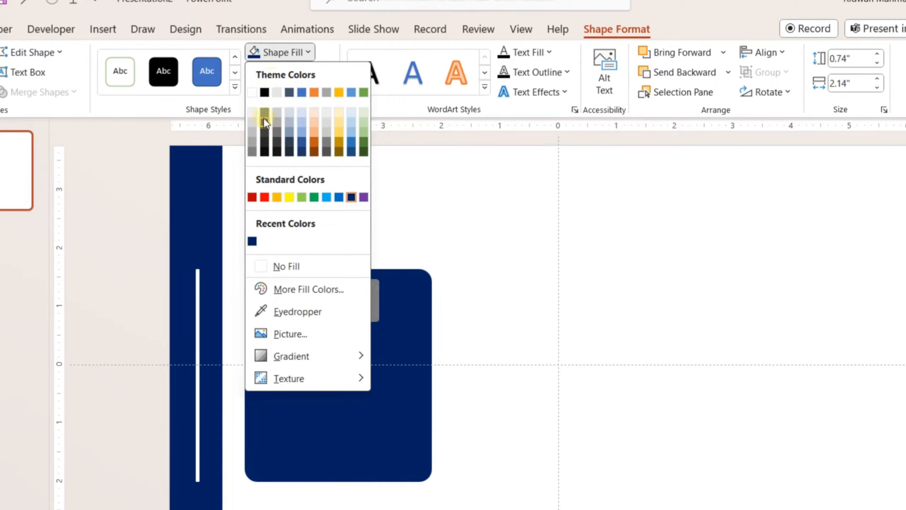
left_click(253, 121)
left_click(350, 214)
double_click(277, 293)
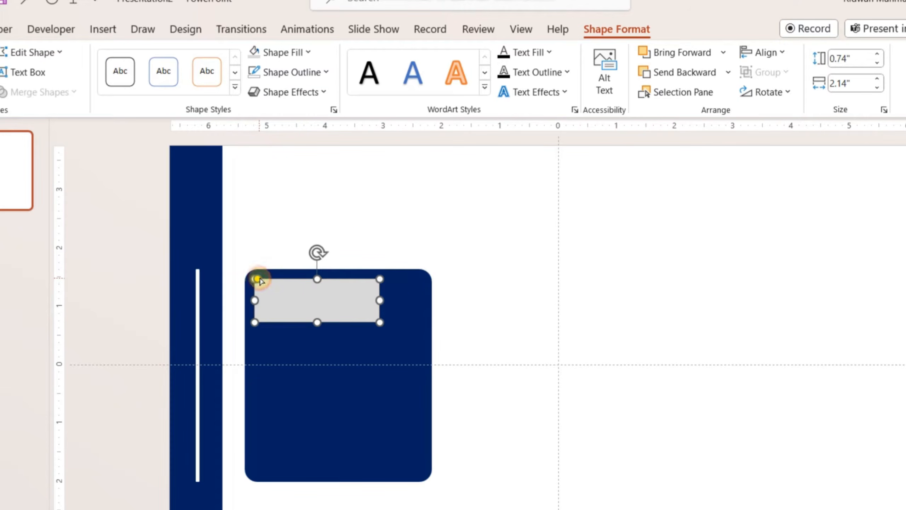
left_click_drag(257, 279, 265, 280)
Enter "Daily" in the gray label and set its font to Amasis MT Pro
left_click(286, 287)
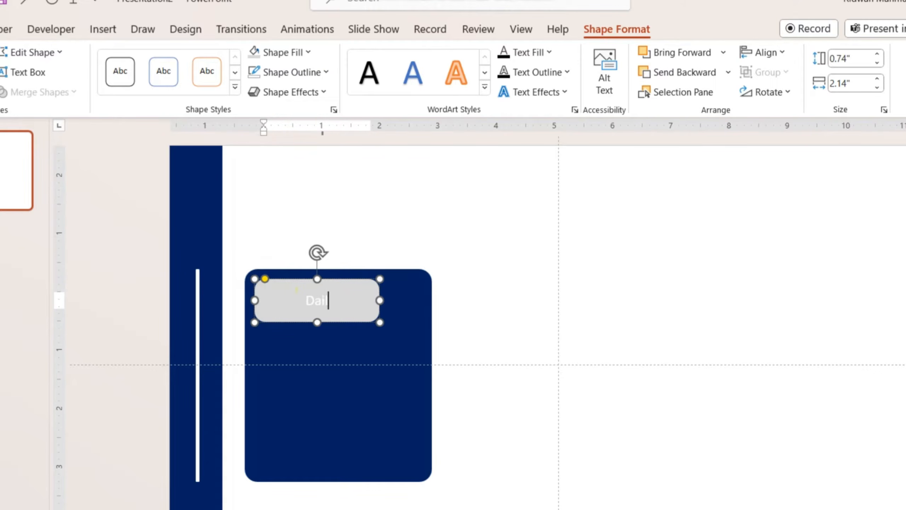
key("ctrl+a")
left_click(53, 29)
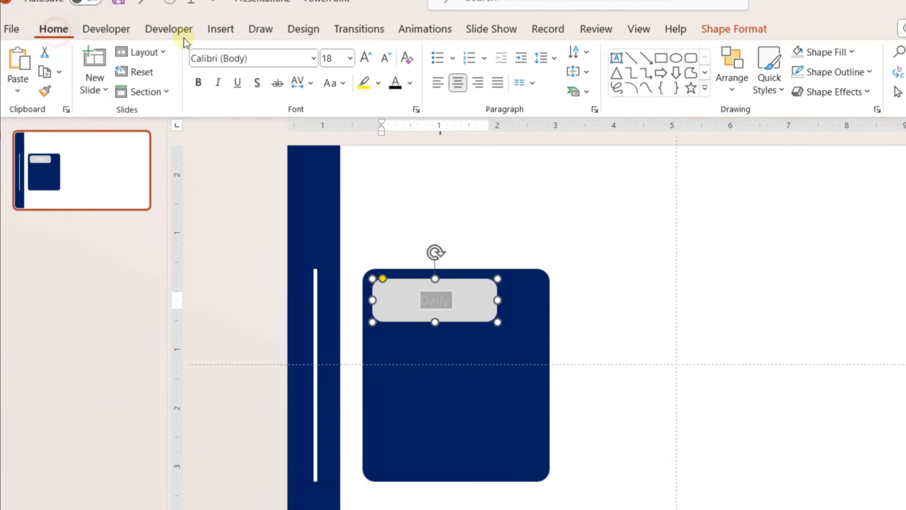
left_click(299, 62)
type("Amasis MT Pro")
key("Return")
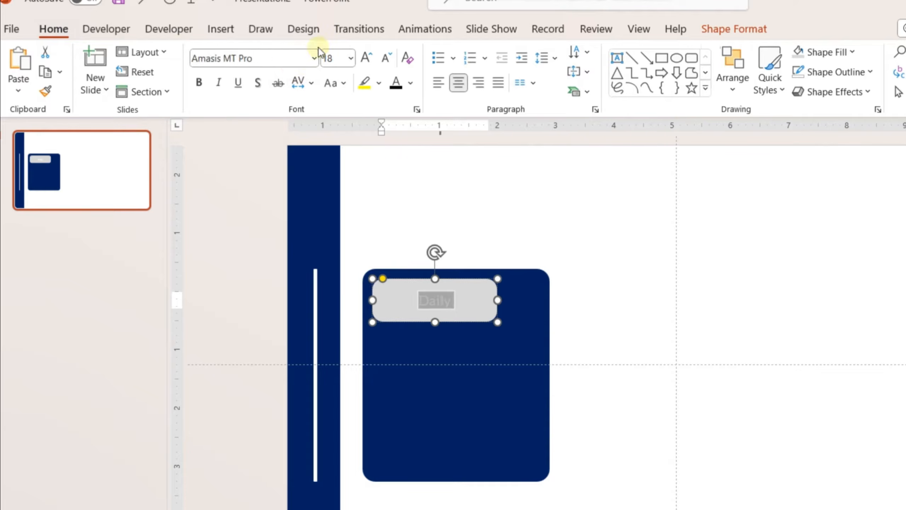
Format the "Daily" label text as bold black at size 24
left_click(410, 83)
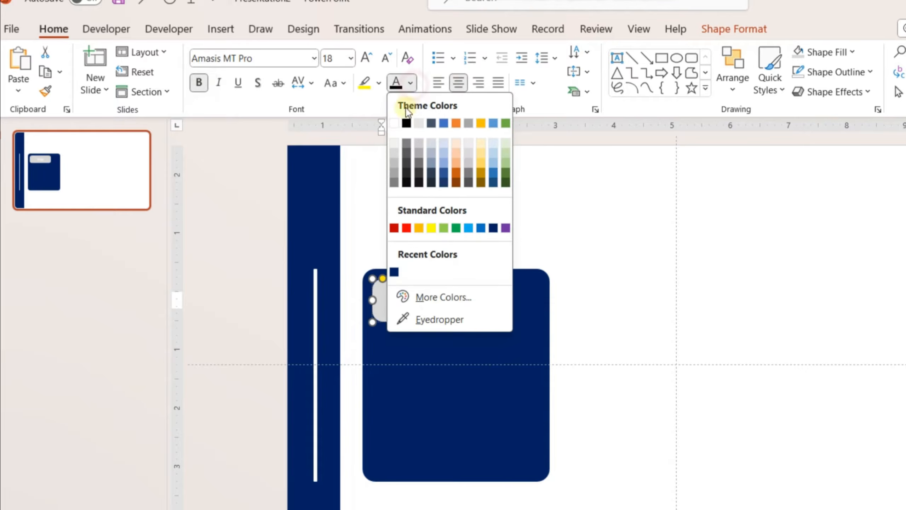
left_click(404, 122)
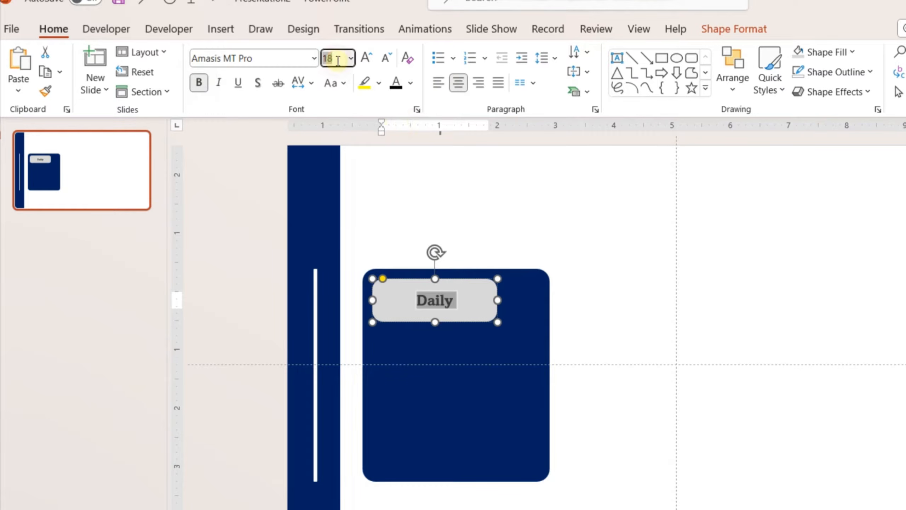
key("Return")
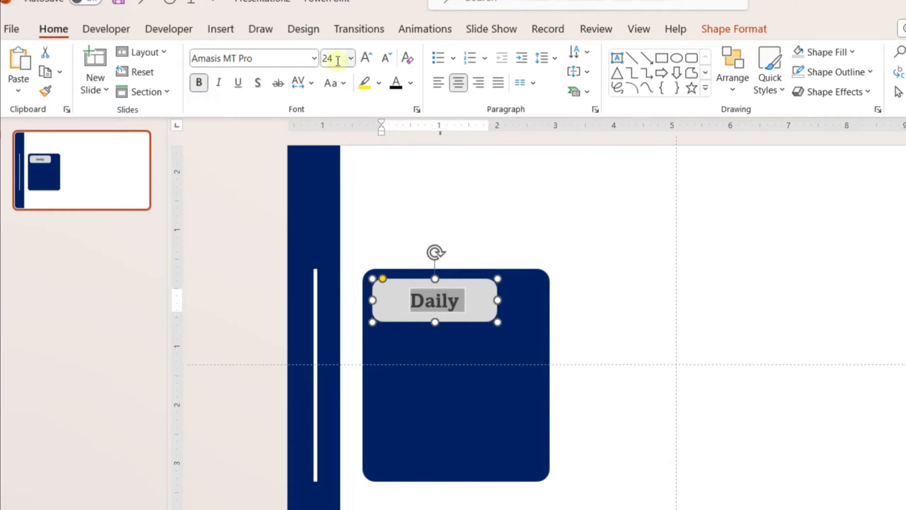
left_click(620, 323)
left_click(474, 308)
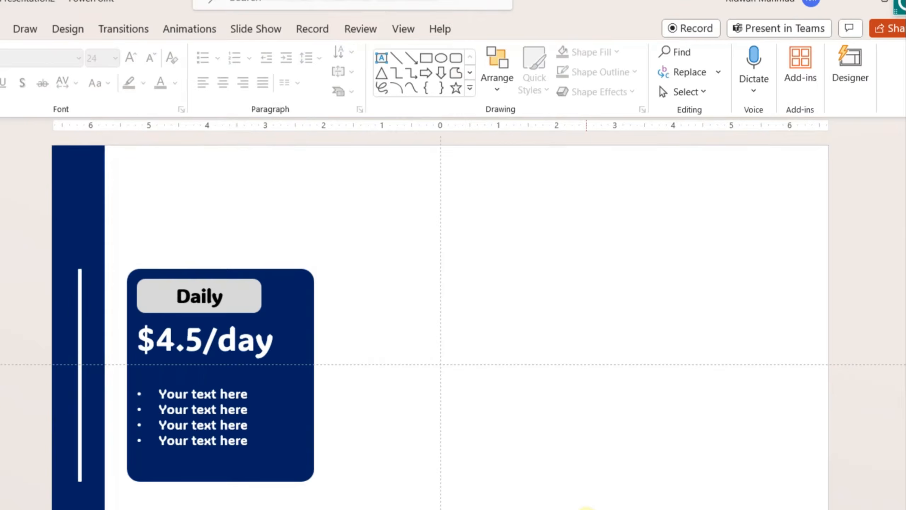
Set the "Daily" label's font to ADLaM Display and bring the label to the front
left_click(196, 290)
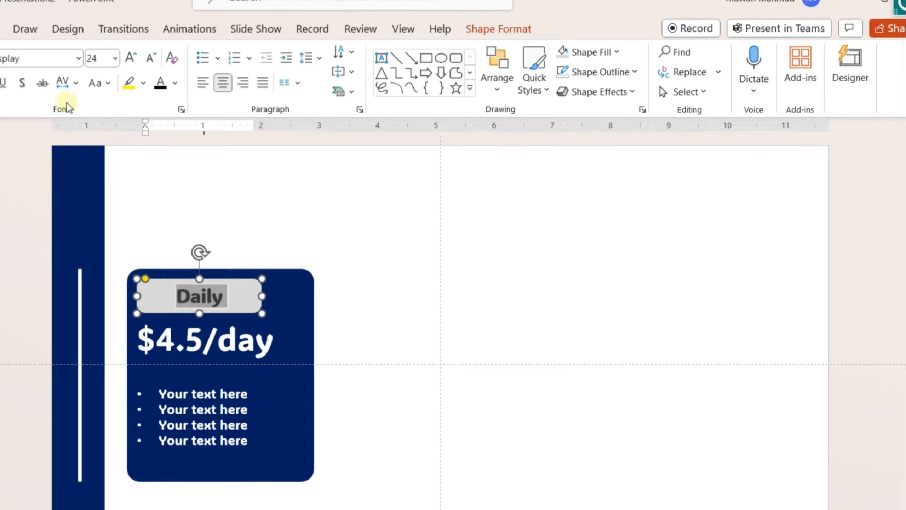
left_click(76, 58)
left_click(20, 172)
left_click(265, 241)
left_click(250, 296)
right_click(250, 295)
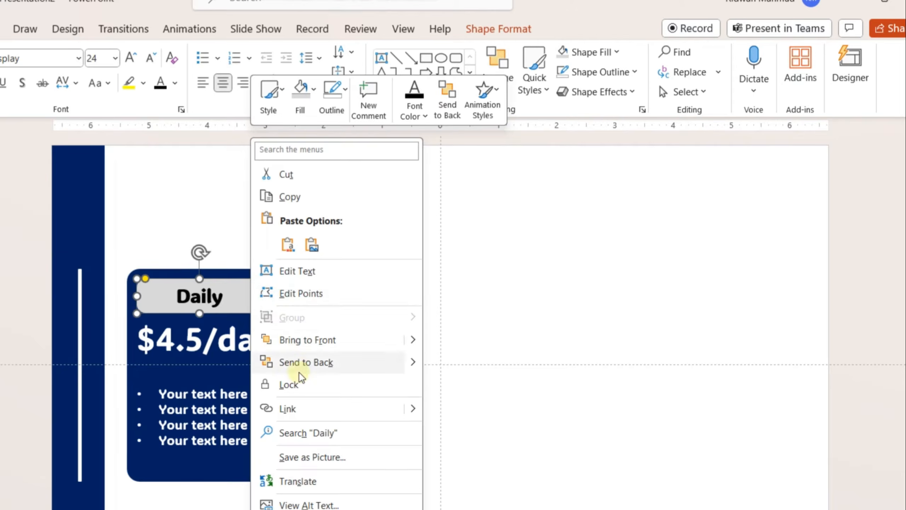
left_click(313, 348)
Group the Daily label, blue card and price text box, and place two copies of the group across the slide
left_click(300, 300, "shift")
left_click(252, 329, "shift")
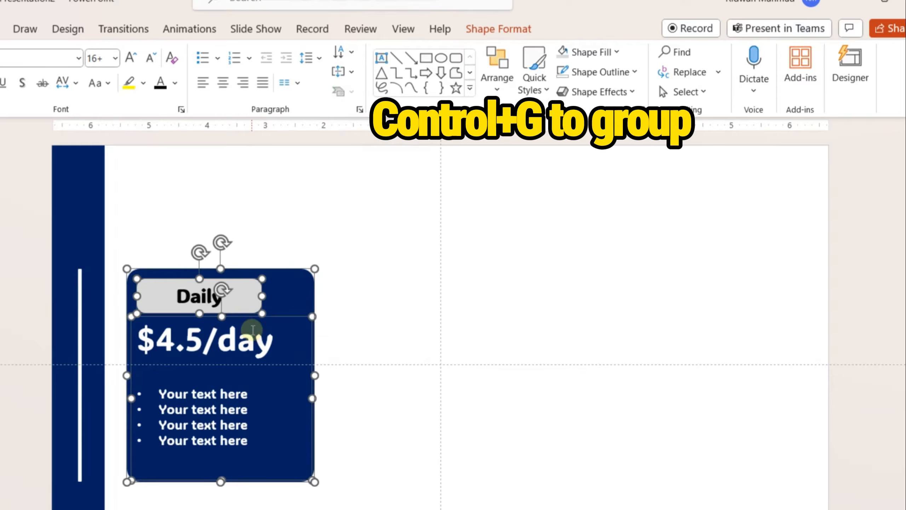
key("ctrl+g")
left_click_drag(289, 281, 774, 323)
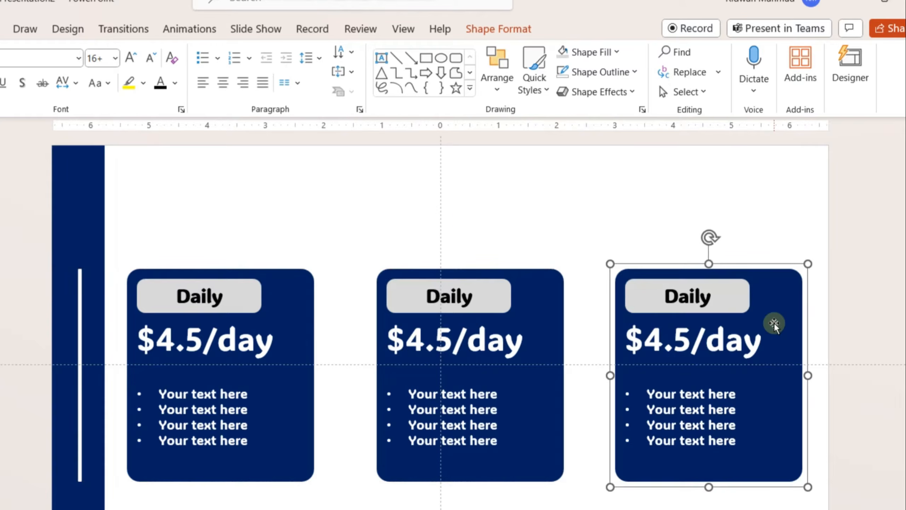
left_click(256, 252)
Distribute the three grouped pricing cards horizontally
left_click_drag(120, 236, 815, 507)
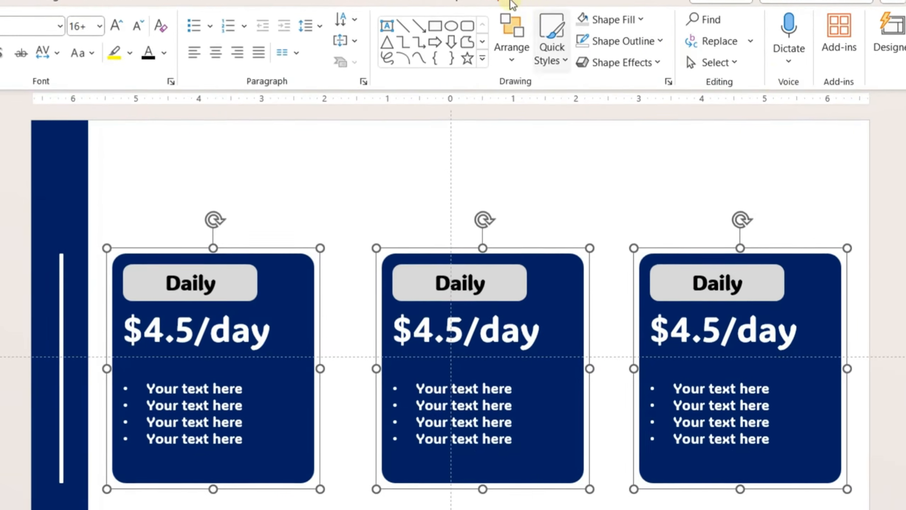
left_click(512, 3)
left_click(683, 38)
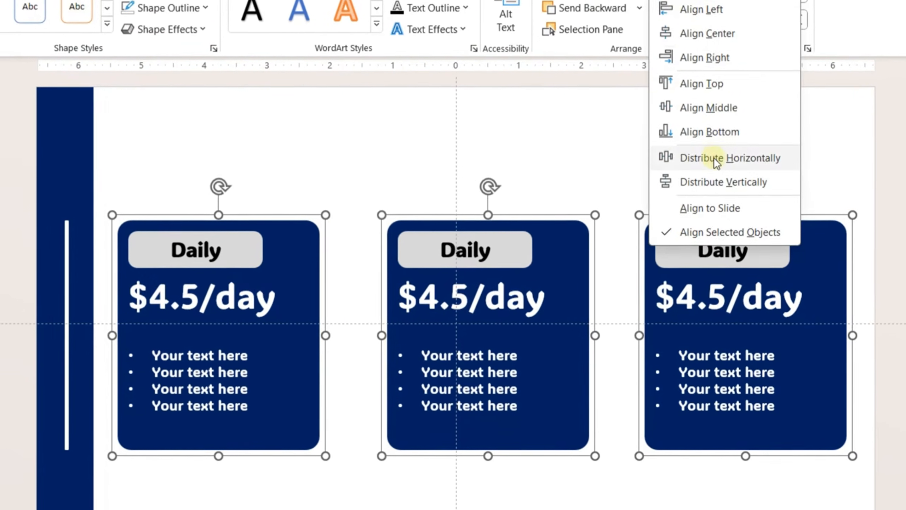
left_click(714, 166)
Ungroup the distributed pricing cards into their separate shapes
key("ctrl+shift+g")
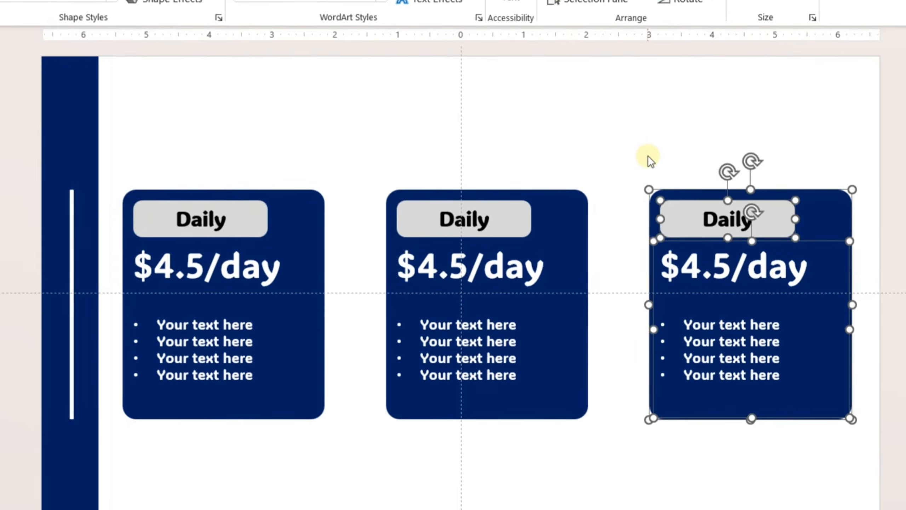
left_click(605, 203)
left_click(577, 218)
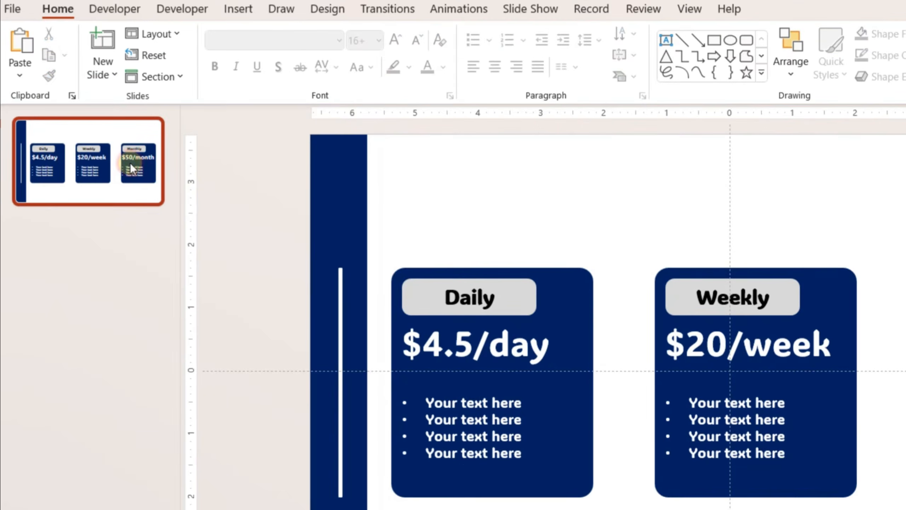
Duplicate the pricing slide three times
right_click(131, 163)
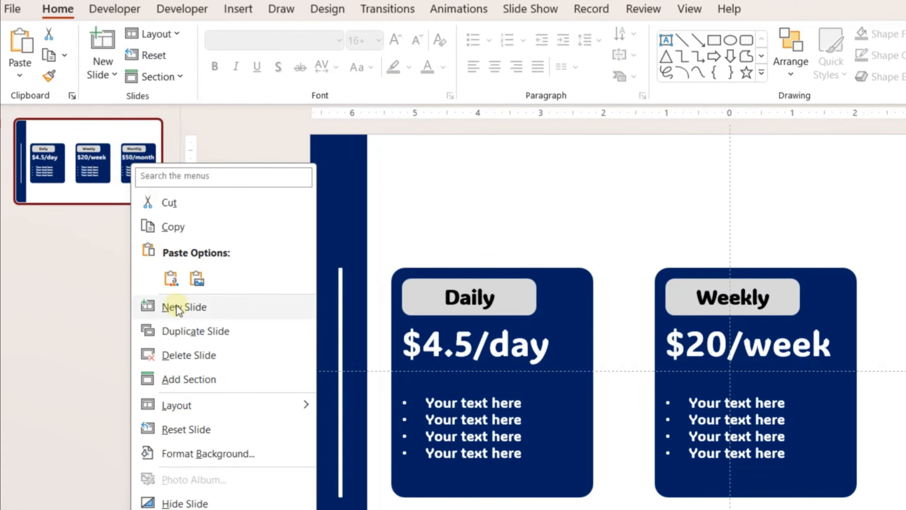
left_click(170, 330)
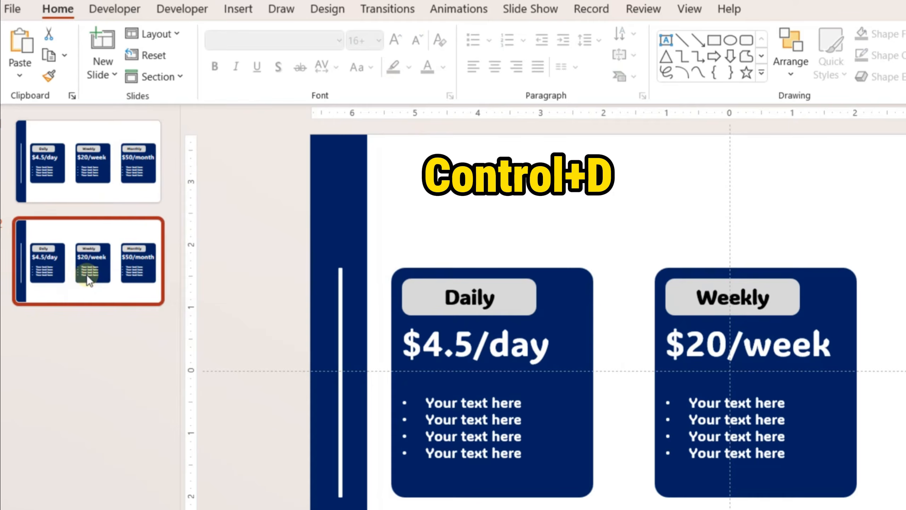
key("ctrl+d")
key("ctrl+d")
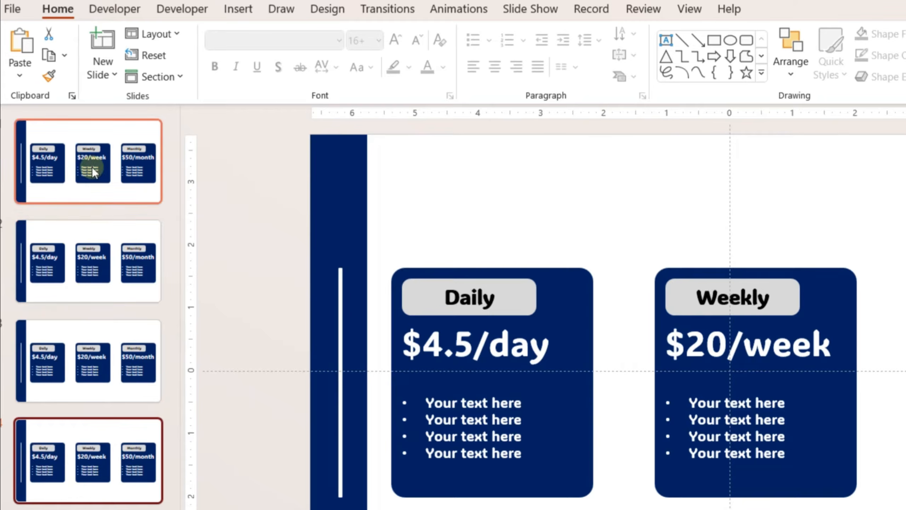
On the second slide, delete the Weekly and Monthly cards, keeping only the Daily card
left_click(100, 287)
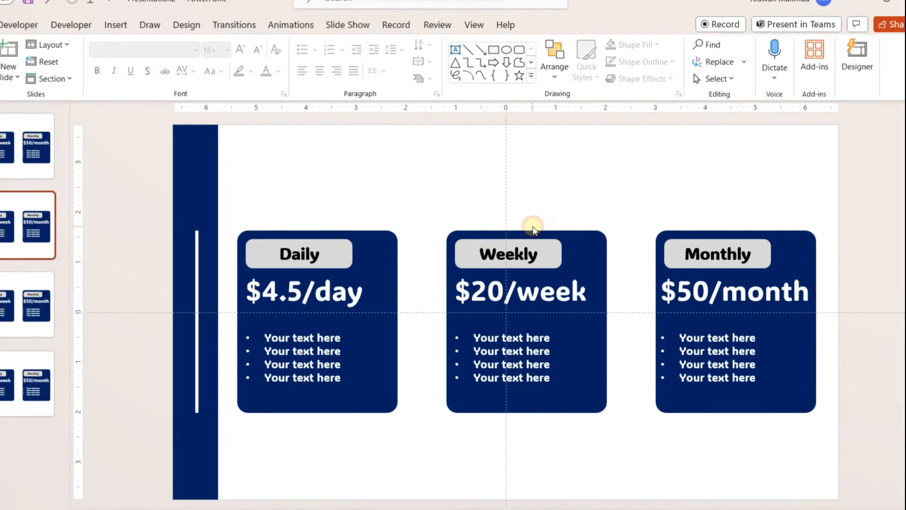
right_click(420, 210)
left_click(633, 353)
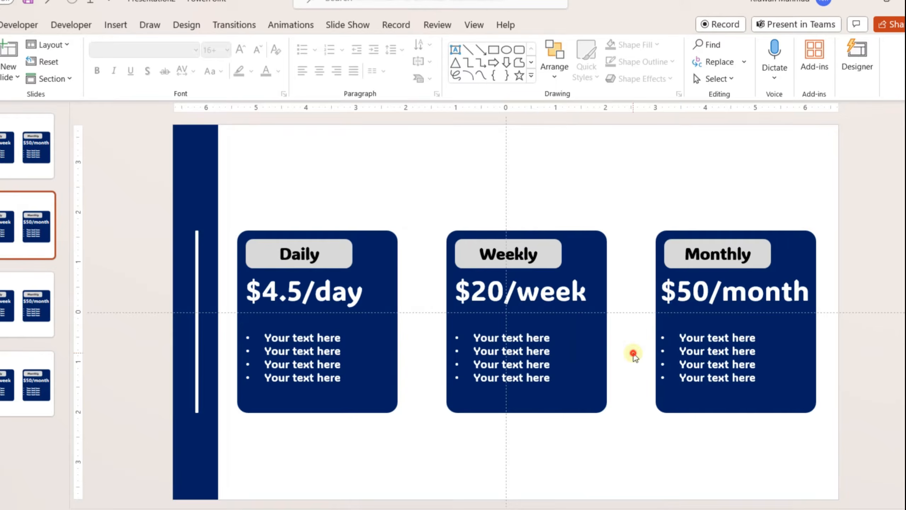
left_click_drag(432, 193, 851, 478)
key("Delete")
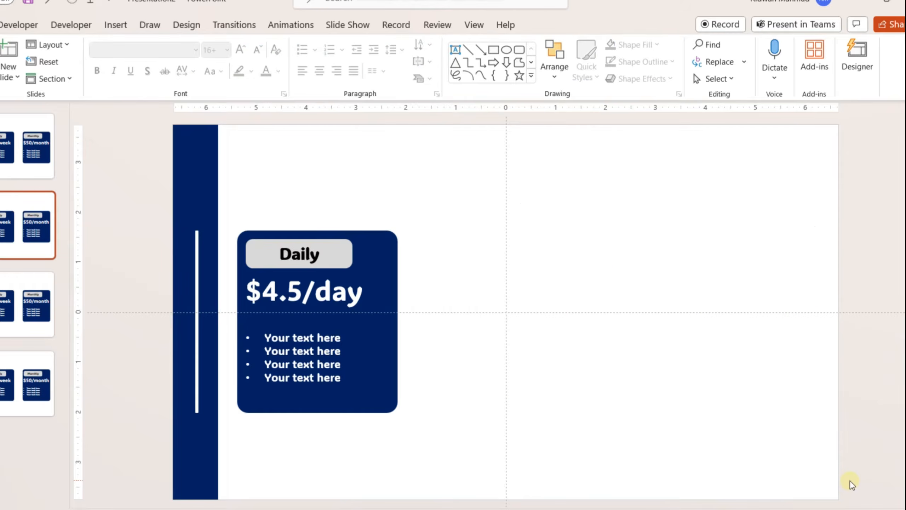
key("ctrl+z")
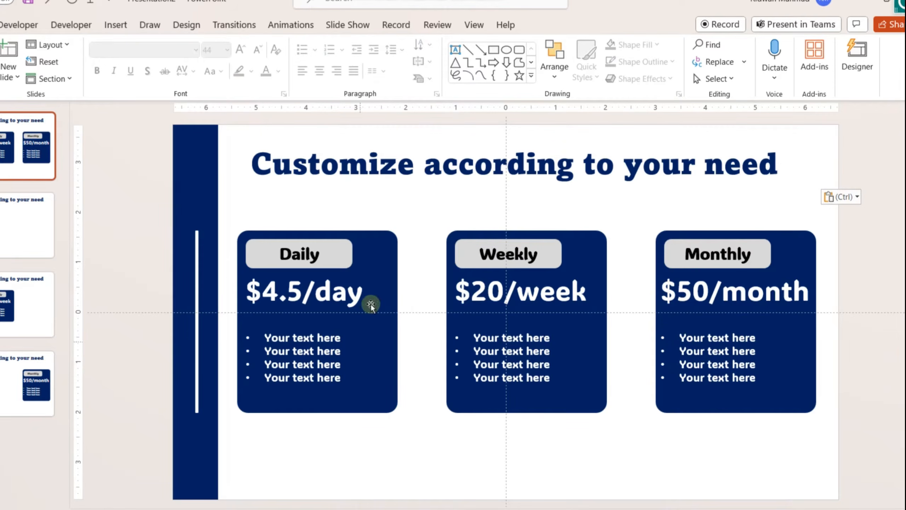
On the first slide, shrink the Daily card's price and bullet text to size 7+ and move its text box up behind the Daily label
left_click(396, 280)
left_click(361, 271)
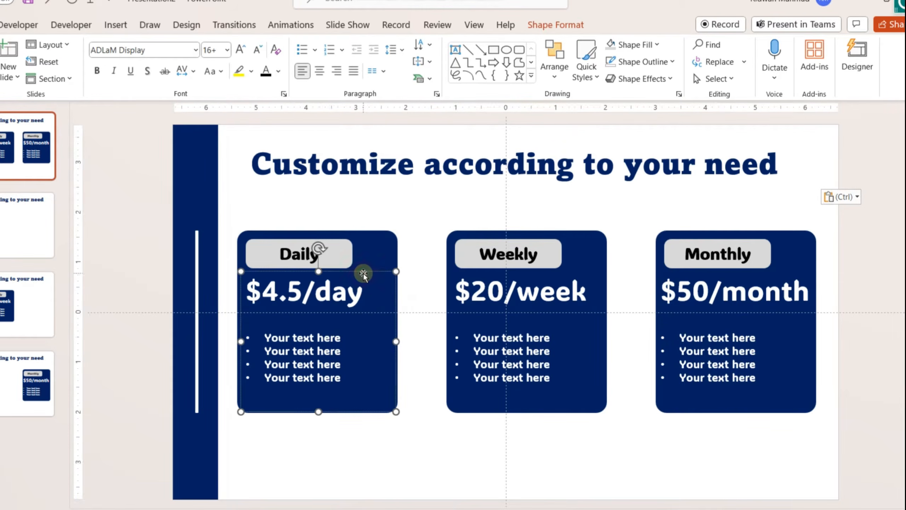
left_click(256, 53)
left_click(257, 52)
left_click(256, 53)
left_click(256, 52)
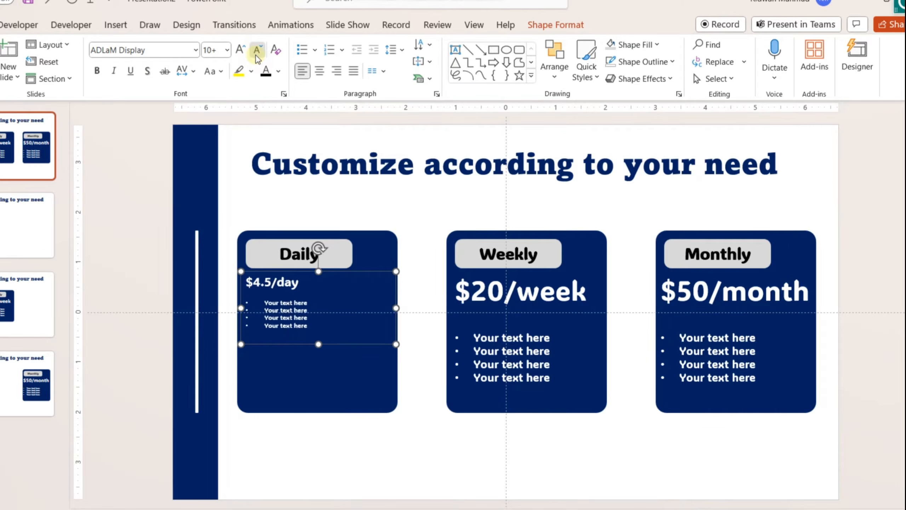
left_click(256, 52)
left_click(256, 52)
left_click_drag(331, 274, 334, 241)
left_click(372, 247)
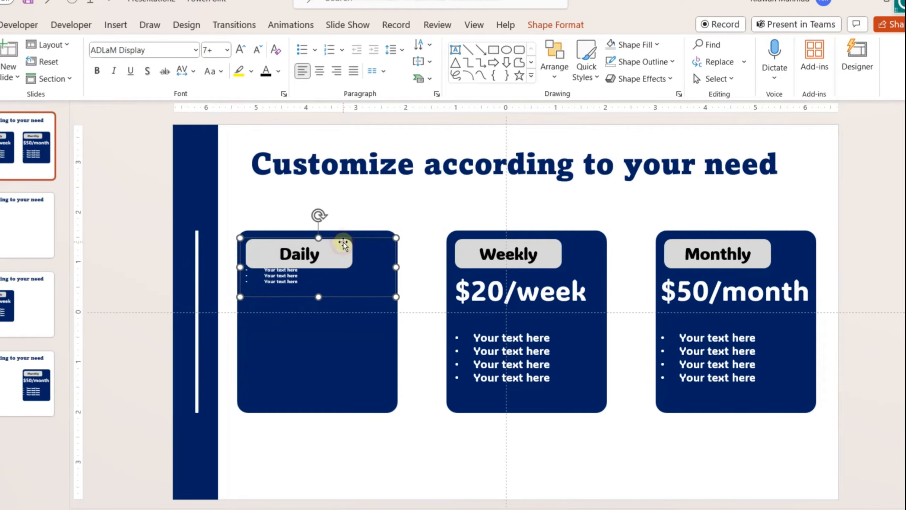
On the first slide, shorten the Daily card's blue rectangle to the horizontal guide and stretch the Daily label over it with tighter corner rounding
left_click(308, 337)
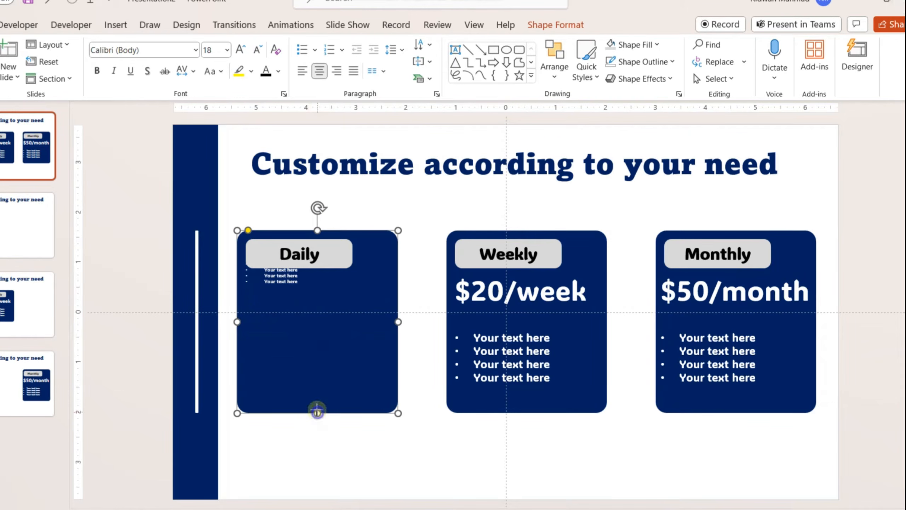
left_click_drag(317, 413, 316, 312)
left_click(317, 262)
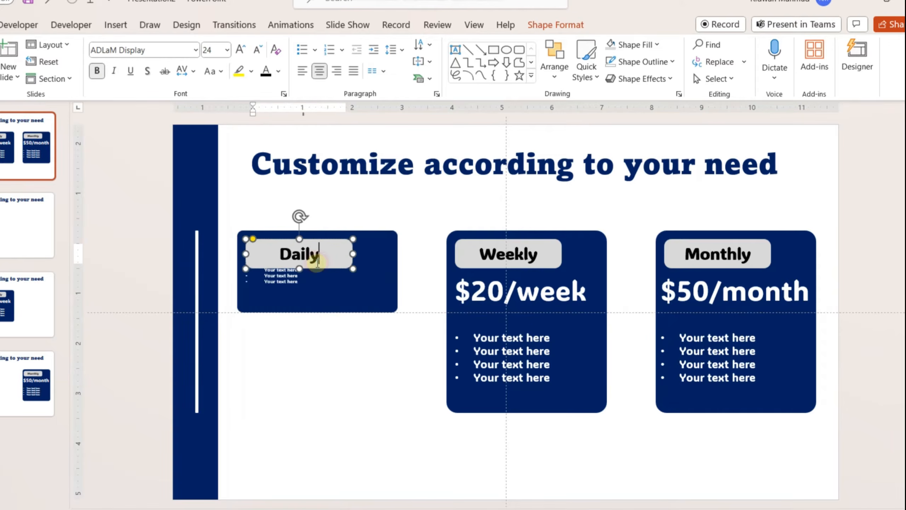
left_click_drag(302, 267, 299, 313)
left_click_drag(245, 276, 237, 276)
left_click_drag(353, 273, 398, 278)
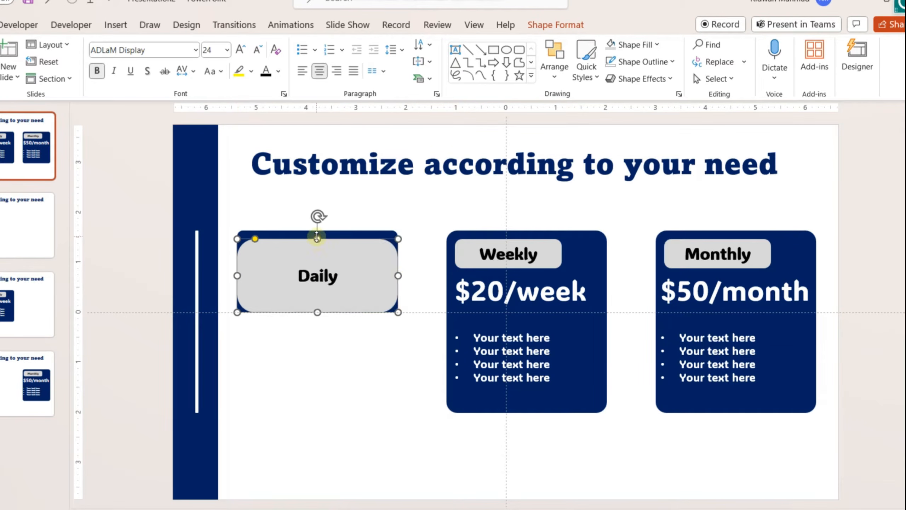
left_click_drag(317, 237, 317, 230)
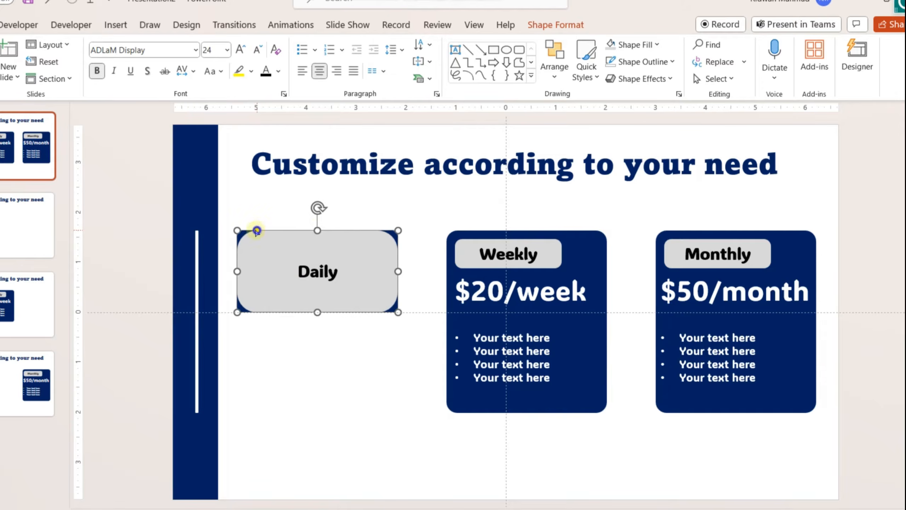
left_click_drag(241, 228, 237, 229)
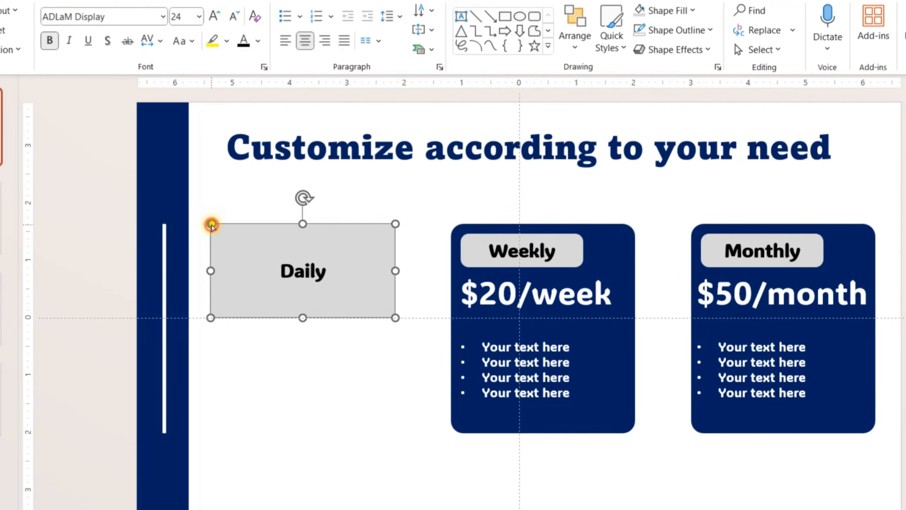
left_click(292, 352)
Shrink the Weekly card's price and bullet text to size 8+ and move its text box up behind the Weekly label
left_click(605, 275)
left_click(233, 20)
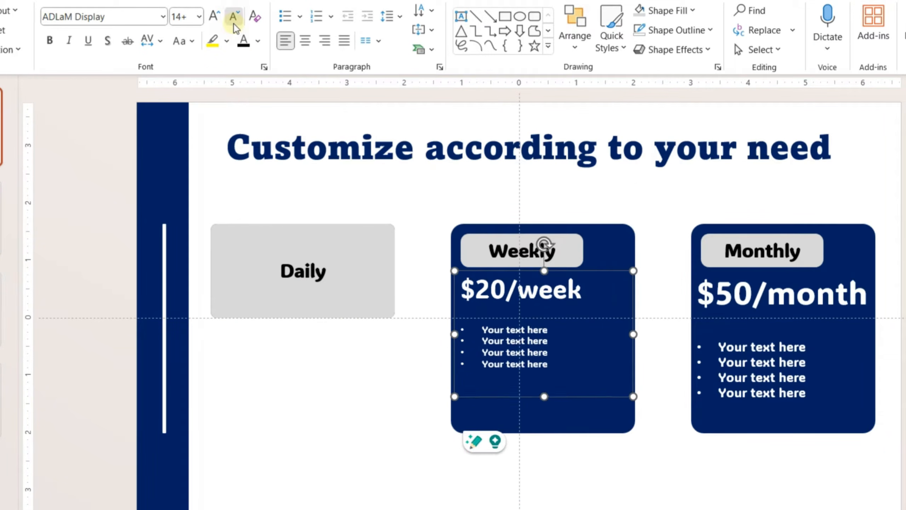
left_click(233, 19)
left_click(233, 20)
left_click_drag(592, 270, 592, 237)
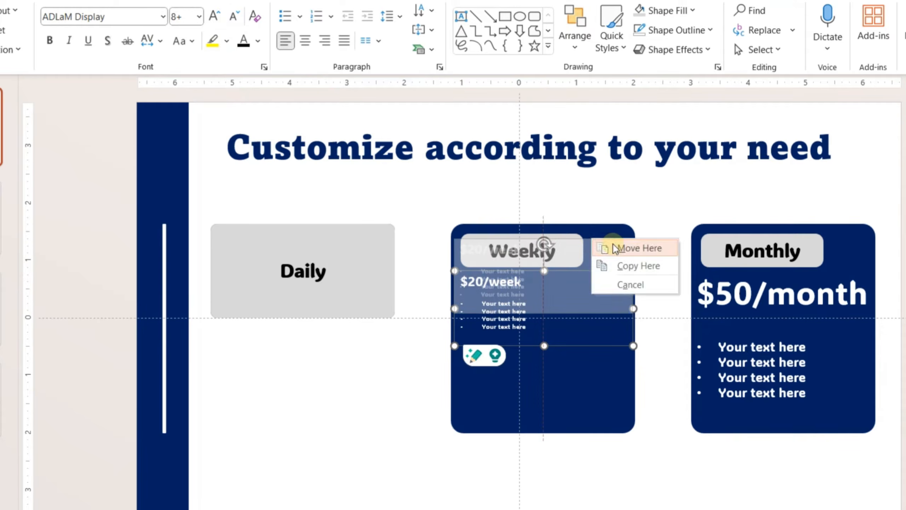
left_click(611, 248)
Shorten the Weekly card's blue rectangle to the horizontal guide and stretch the Weekly label over it with tighter corner rounding
left_click(544, 407)
left_click_drag(542, 434, 543, 318)
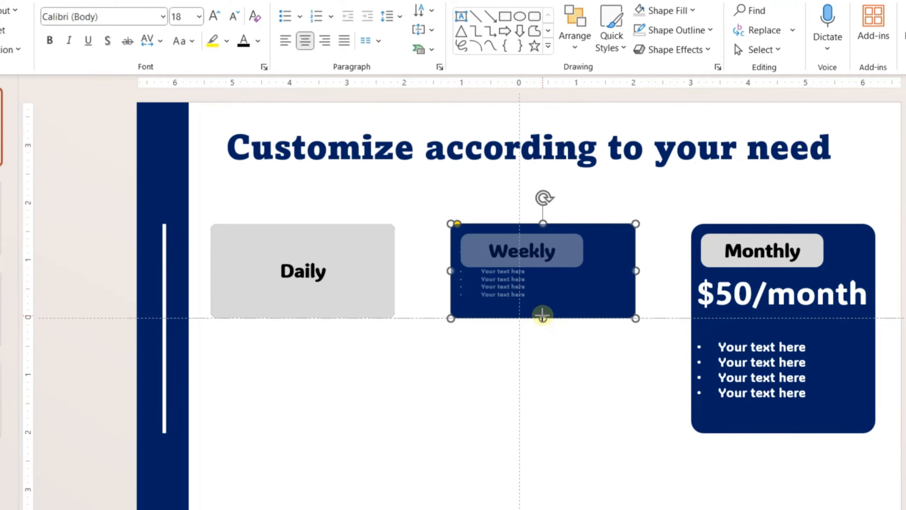
left_click(549, 263)
left_click_drag(522, 267, 522, 317)
left_click_drag(585, 270, 634, 270)
left_click_drag(471, 223, 458, 224)
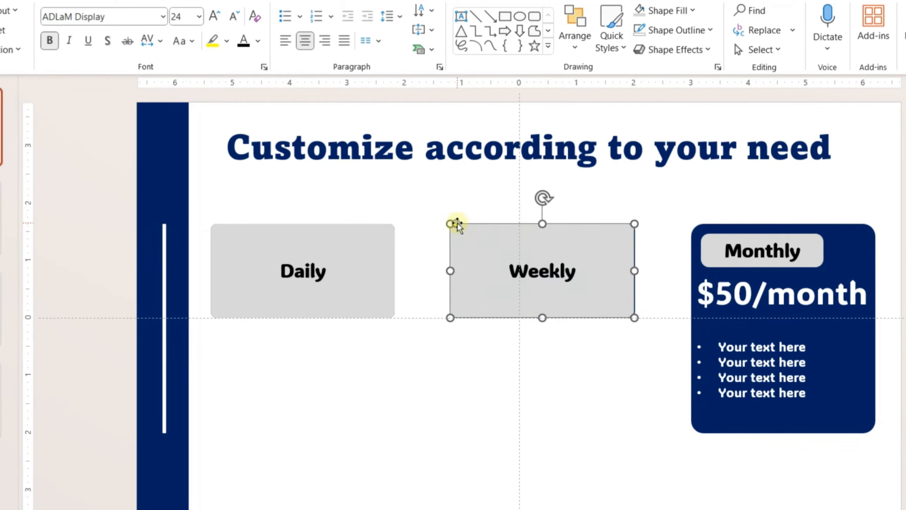
left_click(651, 273)
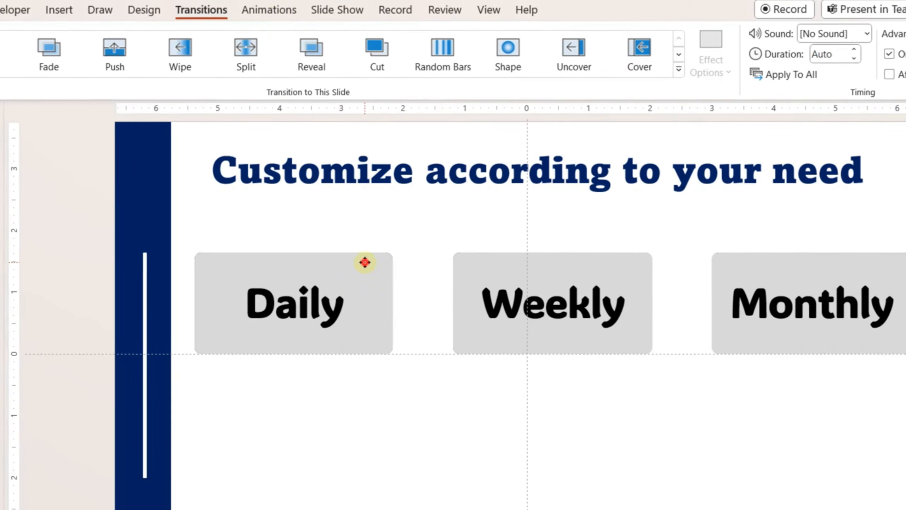
Give the Daily label on the first slide a mouse-over action that hyperlinks to Slide 2
left_click(364, 263)
left_click(61, 8)
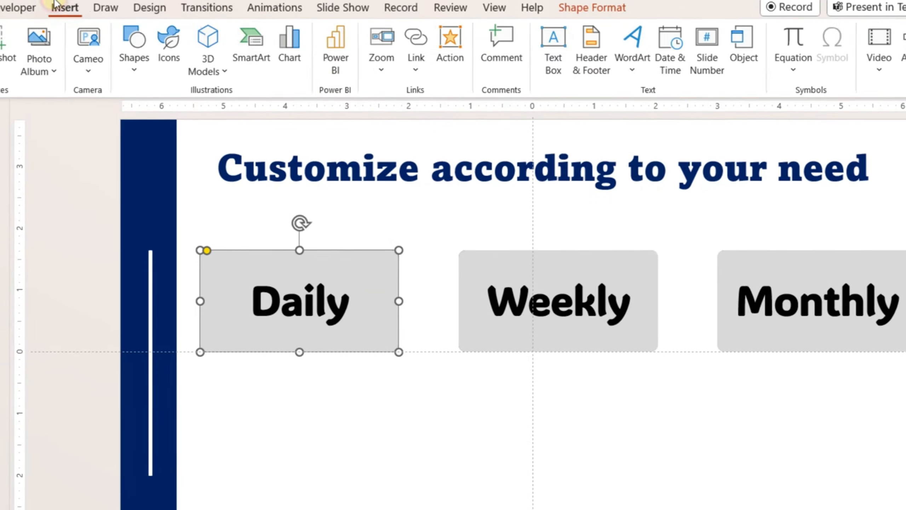
left_click(453, 39)
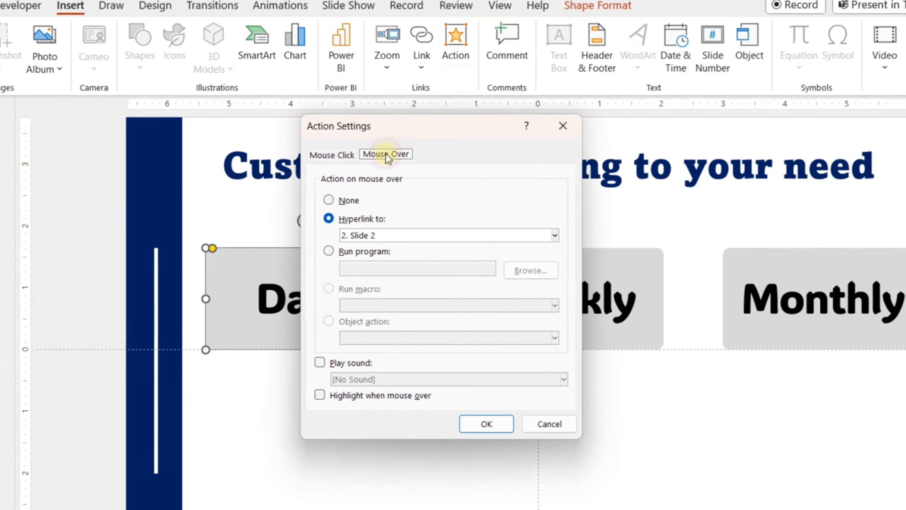
left_click(359, 222)
left_click(375, 234)
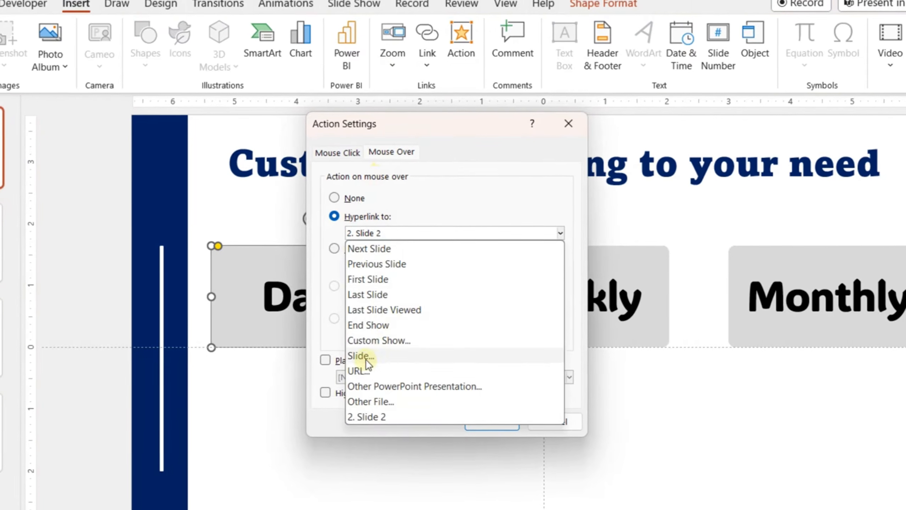
left_click(366, 359)
left_click(284, 216)
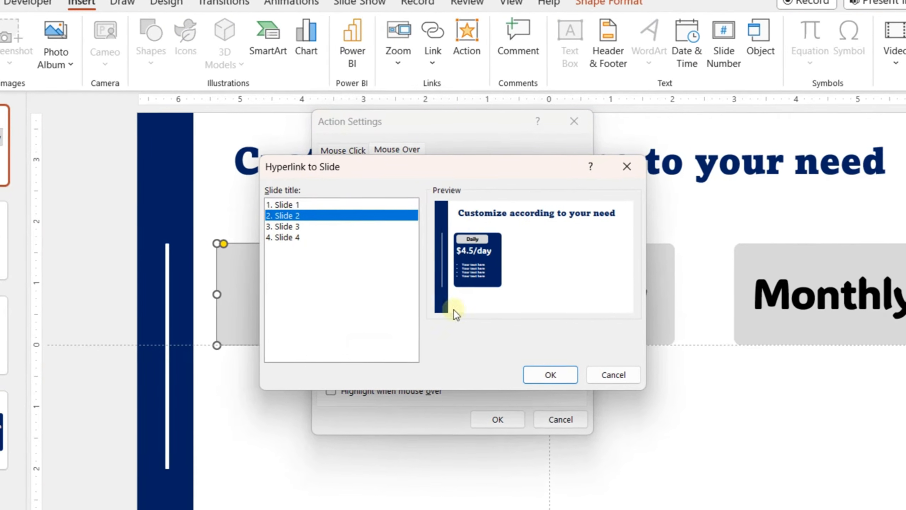
left_click(552, 373)
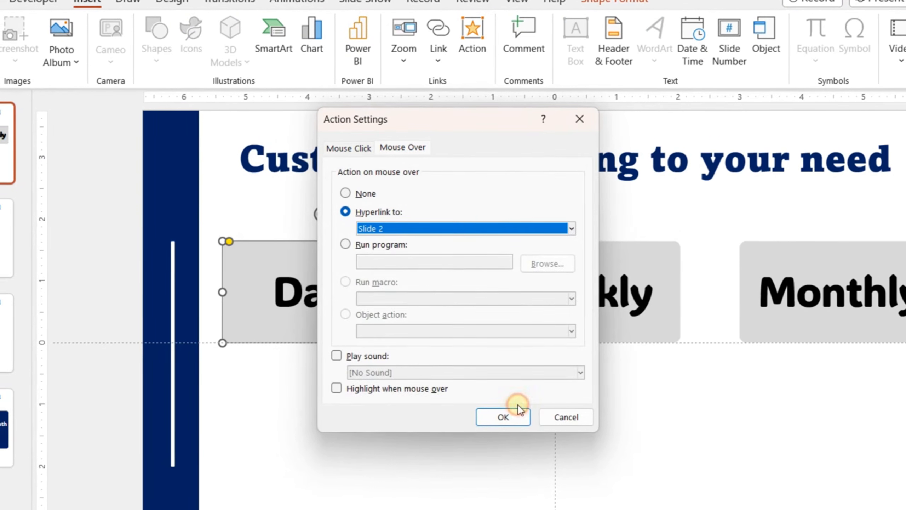
left_click(504, 418)
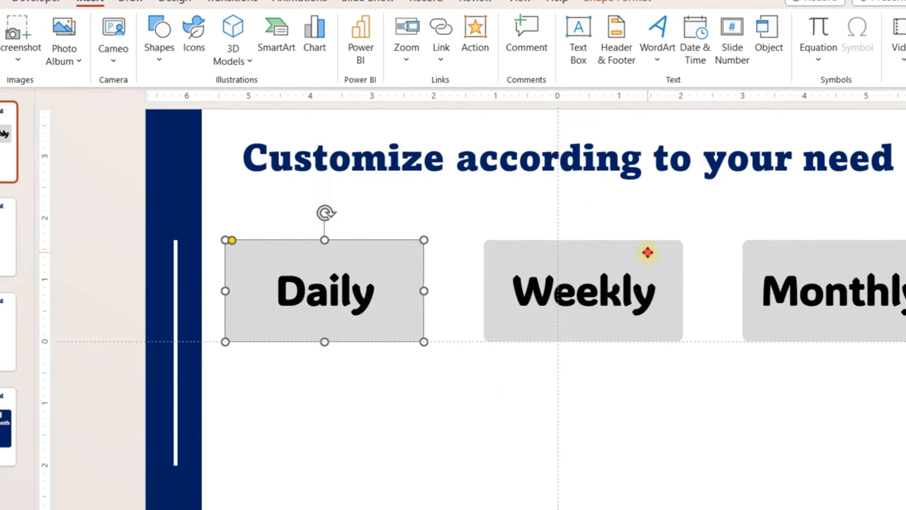
Give the Weekly label on the first slide a mouse-over action that hyperlinks to Slide 3
left_click(647, 252)
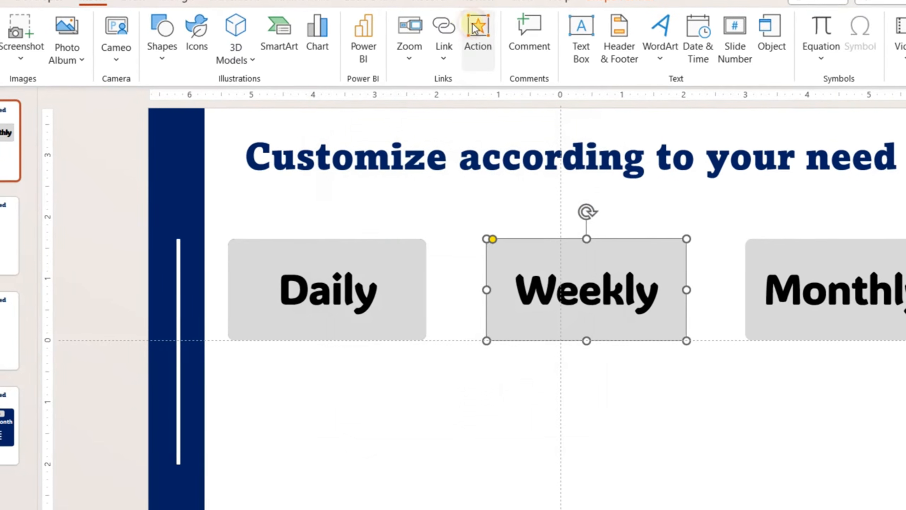
left_click(475, 34)
left_click(473, 226)
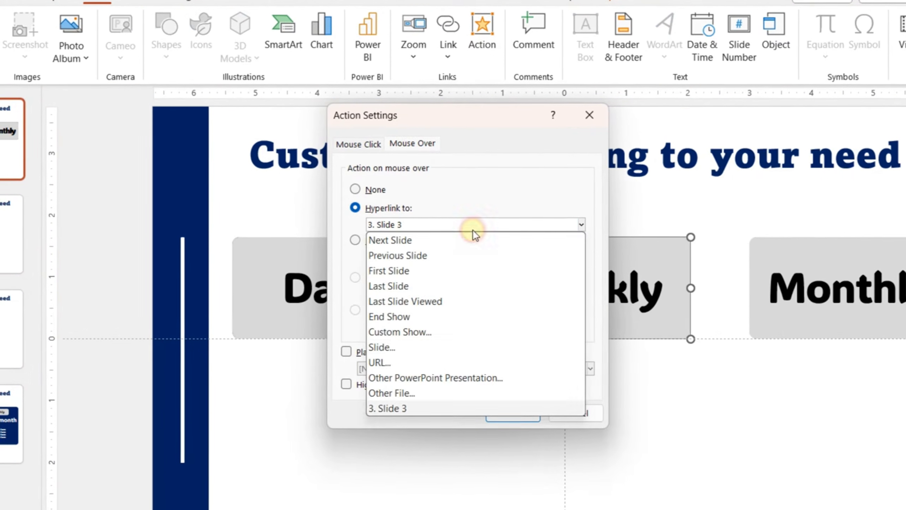
left_click(413, 351)
left_click(326, 219)
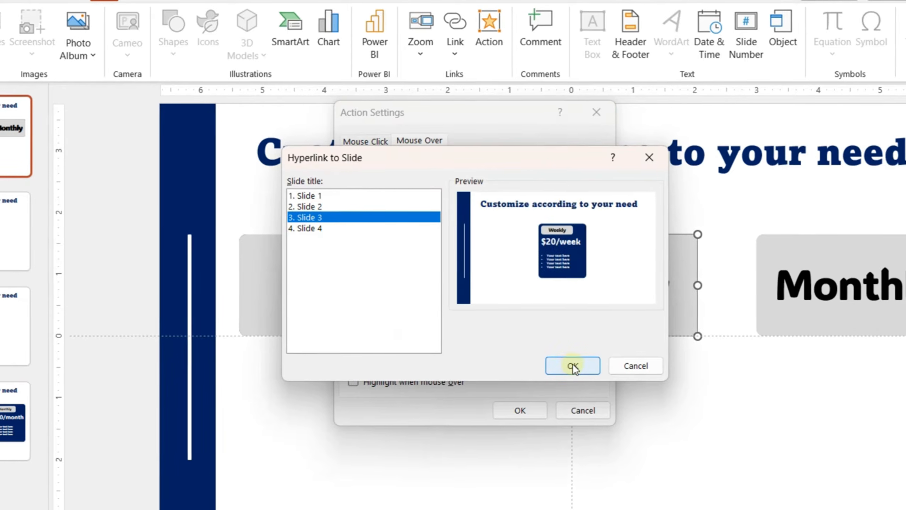
left_click(570, 366)
left_click(523, 408)
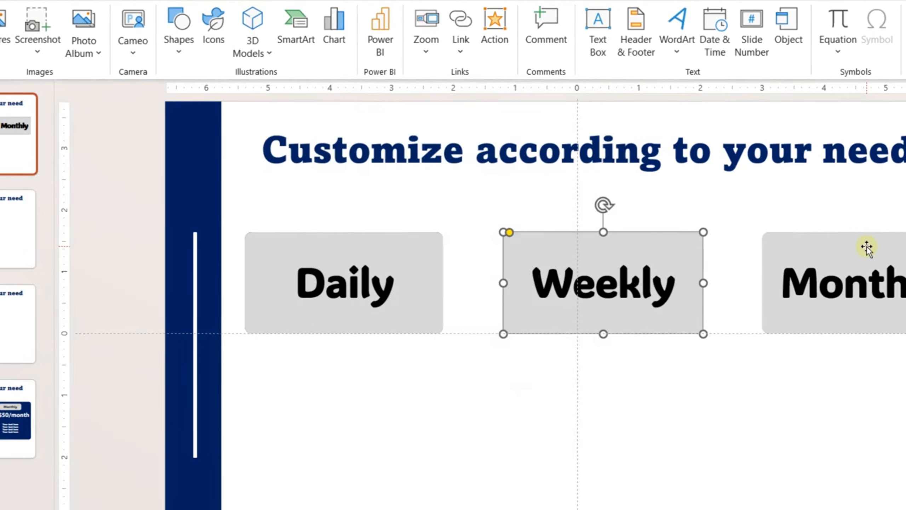
Give the Monthly label on the first slide a mouse-over action that hyperlinks to Slide 4
left_click(866, 247)
left_click(510, 36)
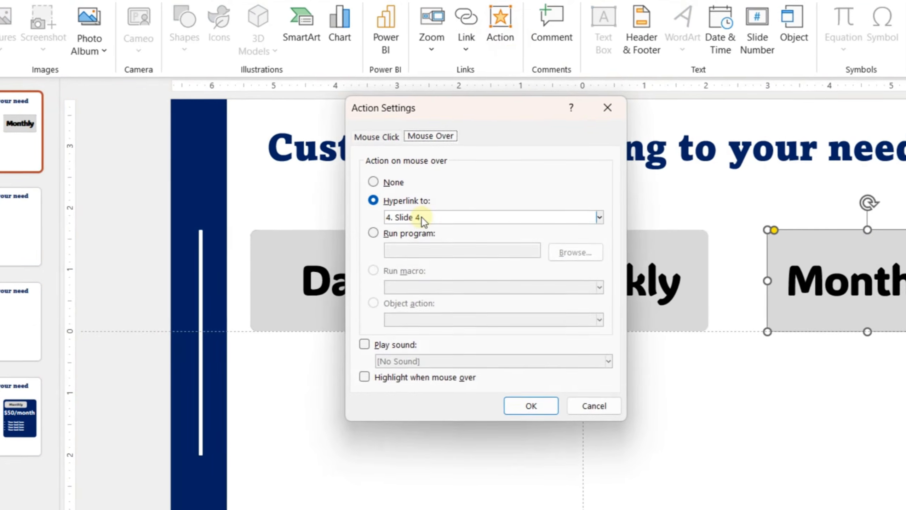
left_click(422, 217)
left_click(407, 338)
left_click(323, 220)
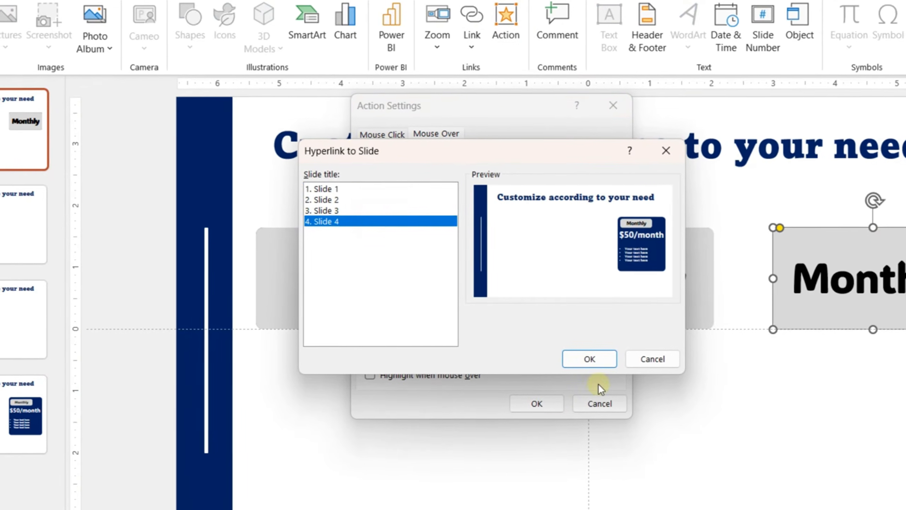
left_click(578, 351)
left_click(543, 399)
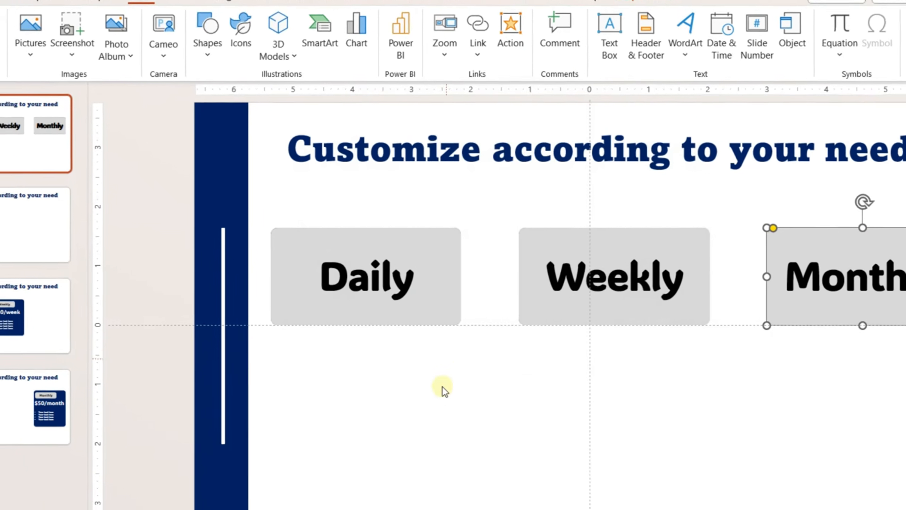
Copy the collapsed Weekly and Monthly cards from the first slide onto the second slide
left_click_drag(481, 207, 904, 405)
key("ctrl+c")
left_click(106, 257)
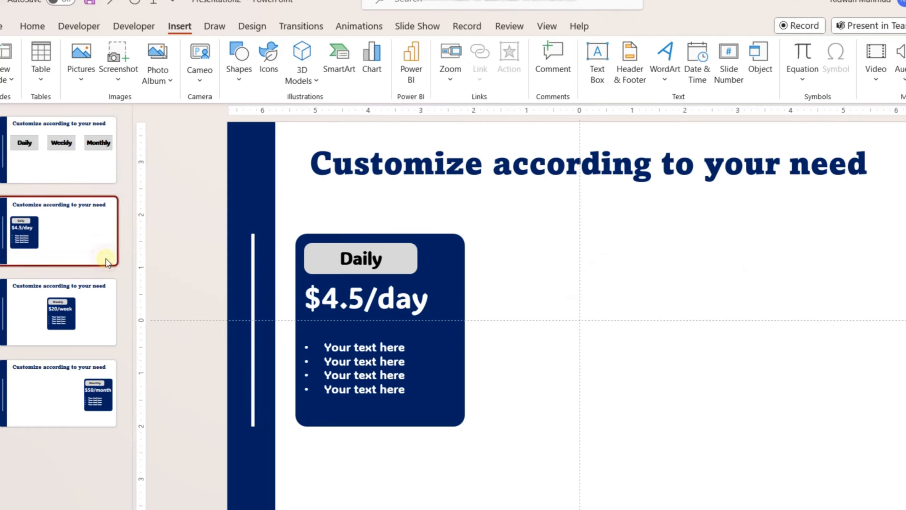
key("ctrl+v")
Copy the collapsed Daily card from the first slide onto the third slide
left_click(37, 143)
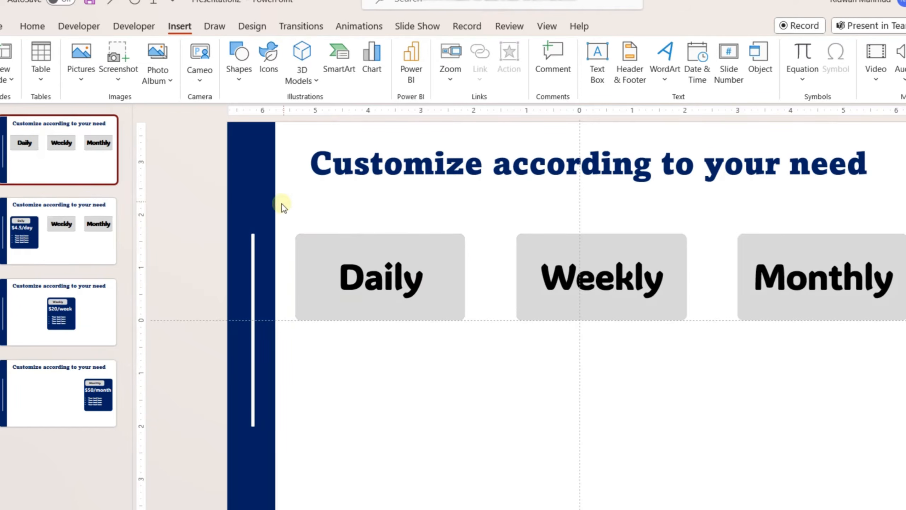
left_click_drag(281, 204, 511, 382)
key("ctrl+c")
left_click(52, 307)
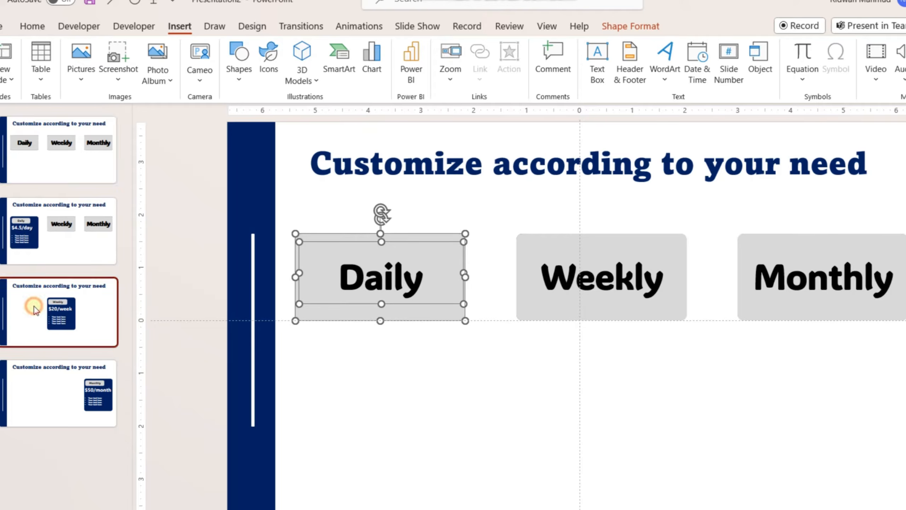
key("ctrl+v")
Copy the collapsed Monthly card from the first slide onto the third slide
left_click(42, 158)
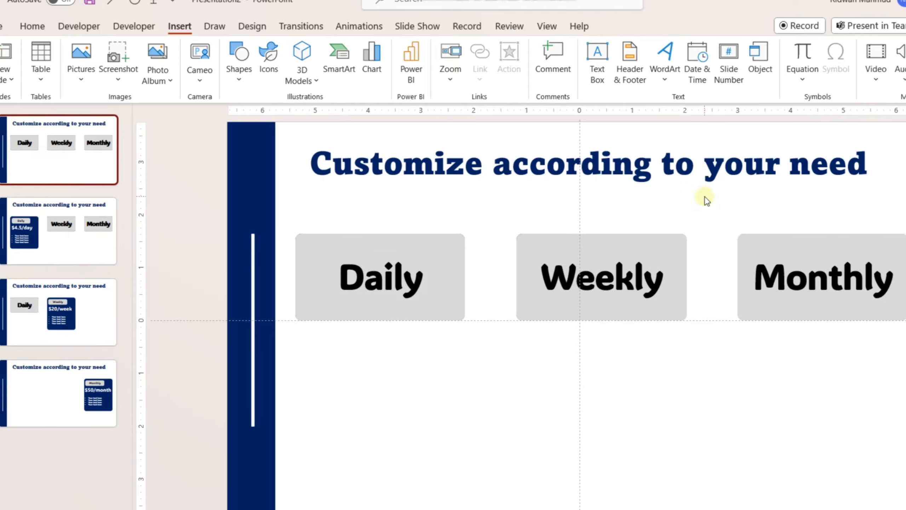
left_click_drag(707, 200, 904, 389)
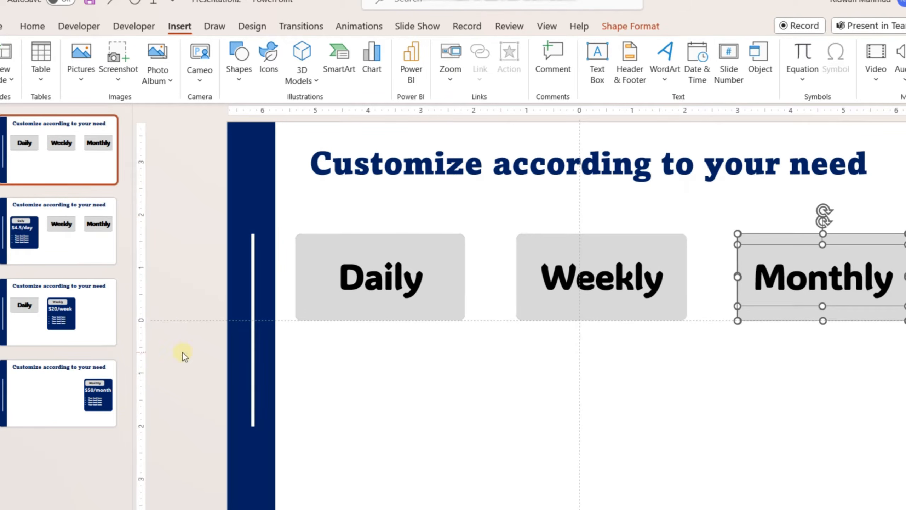
key("ctrl+c")
left_click(105, 314)
key("ctrl+v")
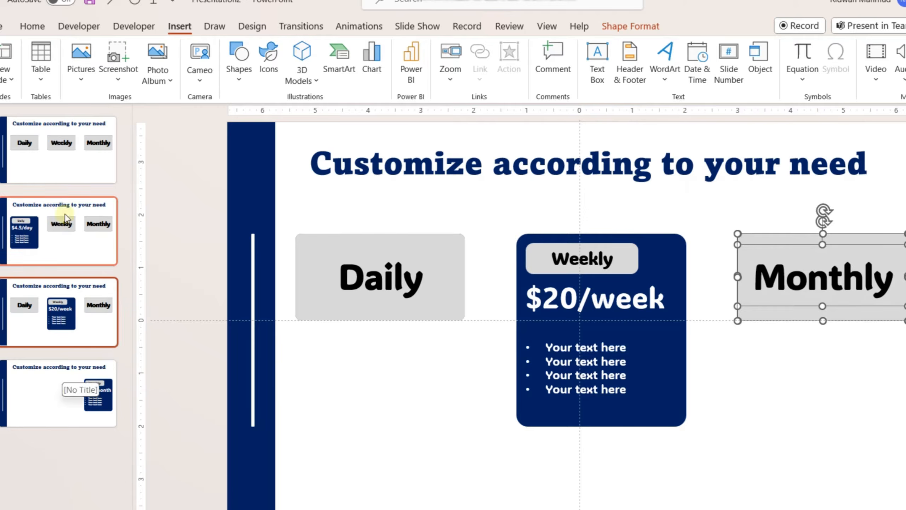
Copy the collapsed Daily and Weekly cards from the first slide onto the fourth slide
left_click(57, 169)
left_click_drag(285, 204, 726, 423)
key("ctrl+c")
left_click(30, 387)
key("ctrl+v")
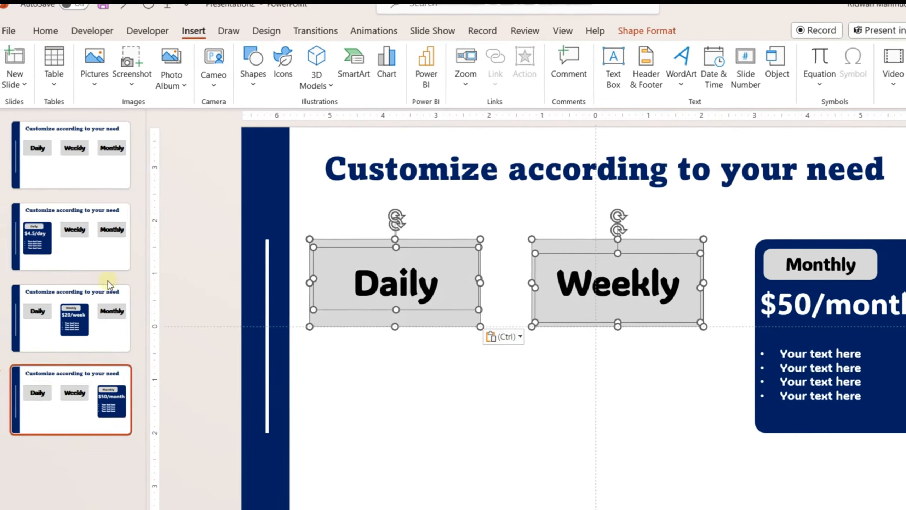
Apply the Morph transition to all four slides at once
left_click(70, 155)
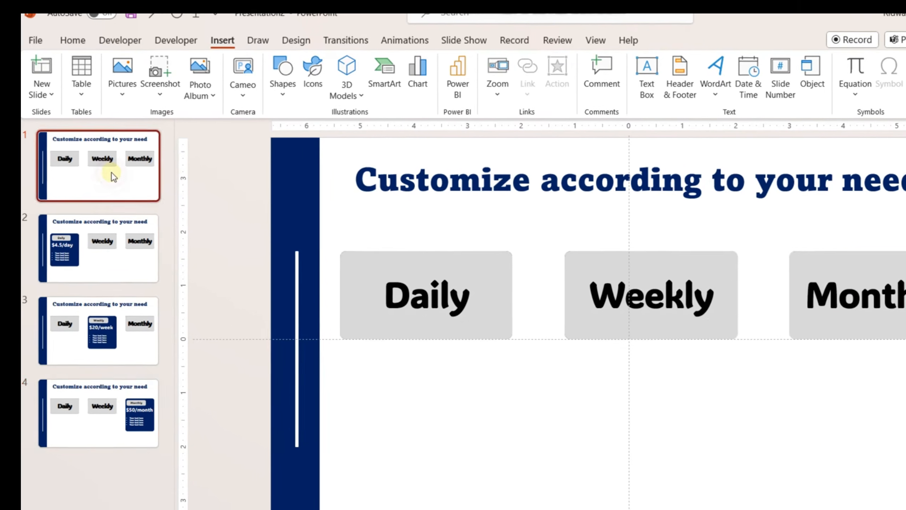
key("ctrl+a")
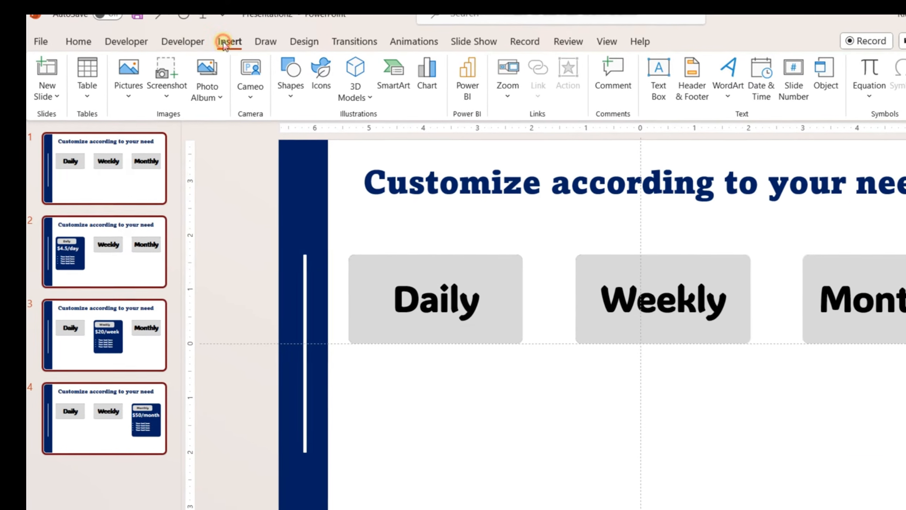
left_click(333, 38)
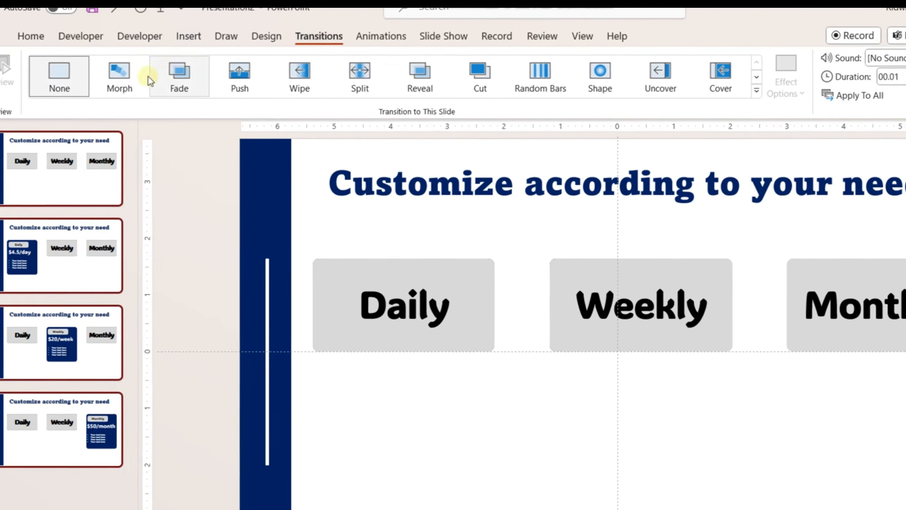
left_click(171, 76)
Shorten the duration of the Morph transition on all selected slides
left_click(843, 78)
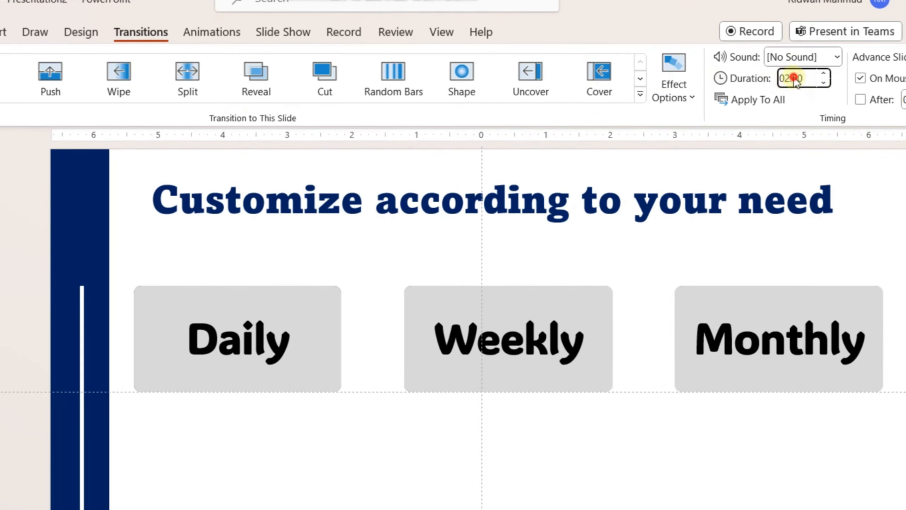
left_click(822, 83)
left_click(822, 83)
left_click(822, 83)
left_click(822, 83)
left_click(822, 83)
left_click(822, 83)
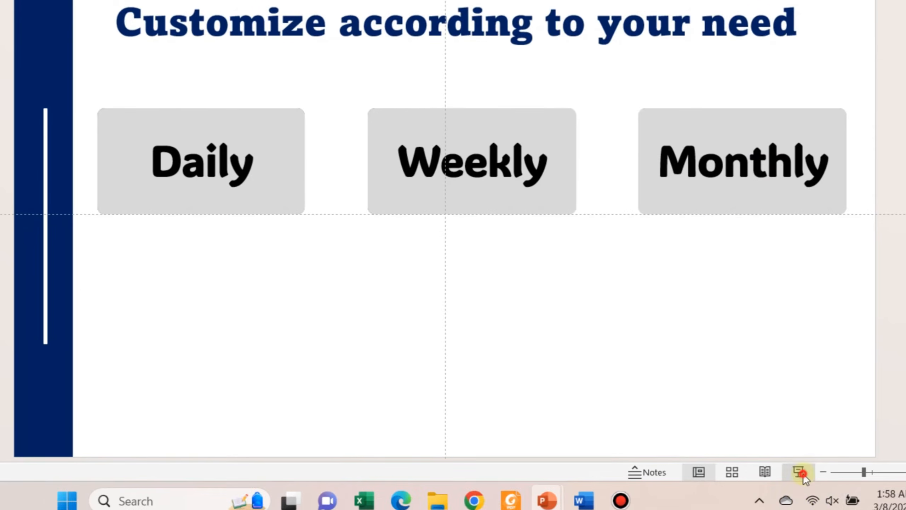
Run the slide show from the pricing slide and test the morph between the Daily, Weekly and Monthly cards
left_click(803, 473)
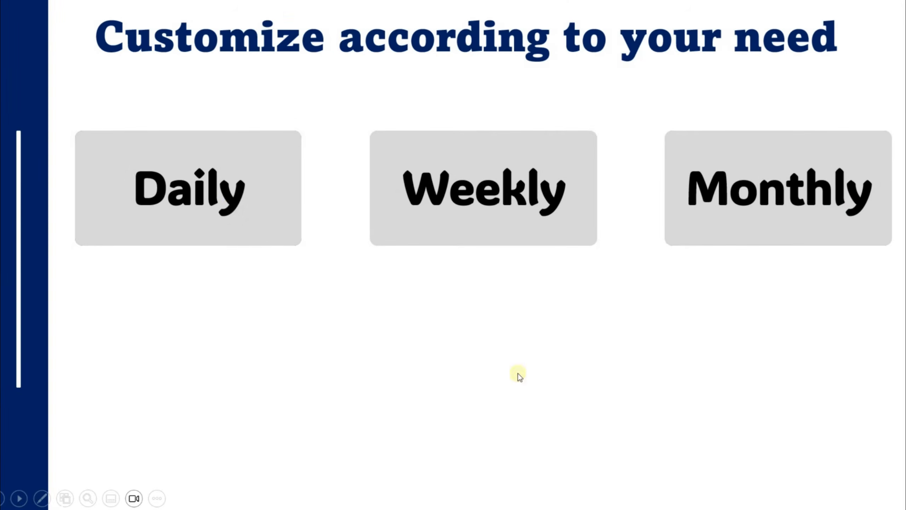
left_click(230, 207)
left_click(400, 204)
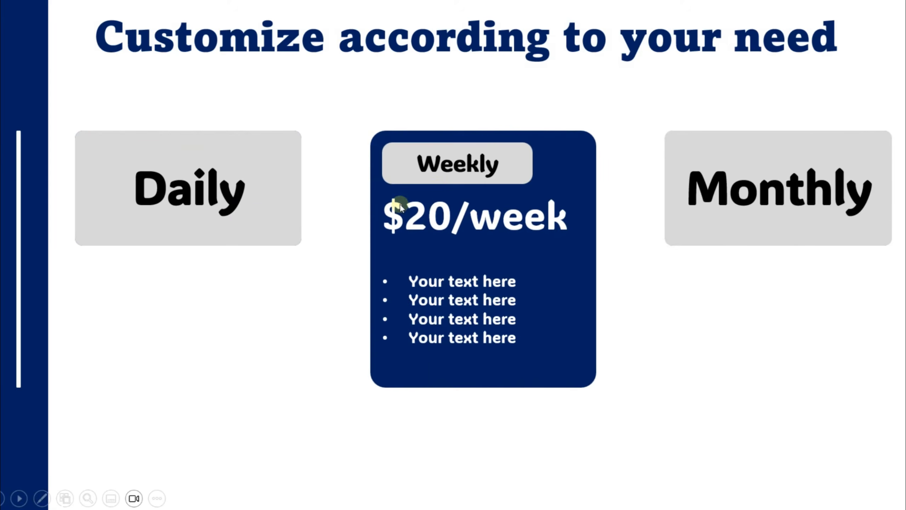
left_click(665, 175)
left_click(549, 149)
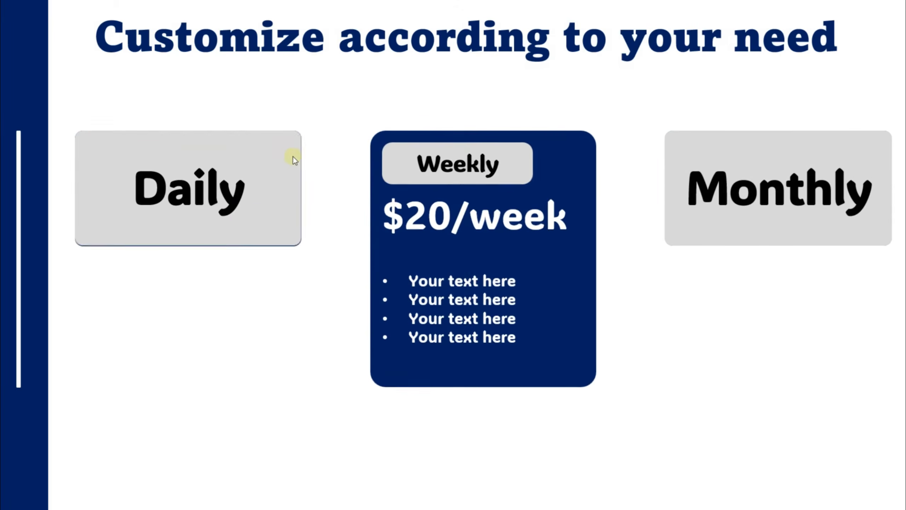
left_click(293, 157)
left_click(708, 149)
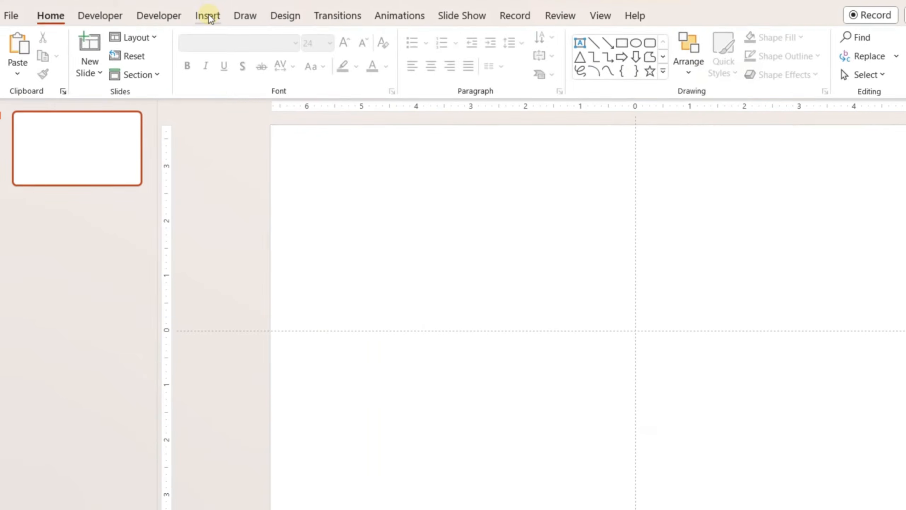
Draw a parallelogram about 4.27 in high and 3.99 in wide on the blank slide's left half and increase its slant
left_click(207, 15)
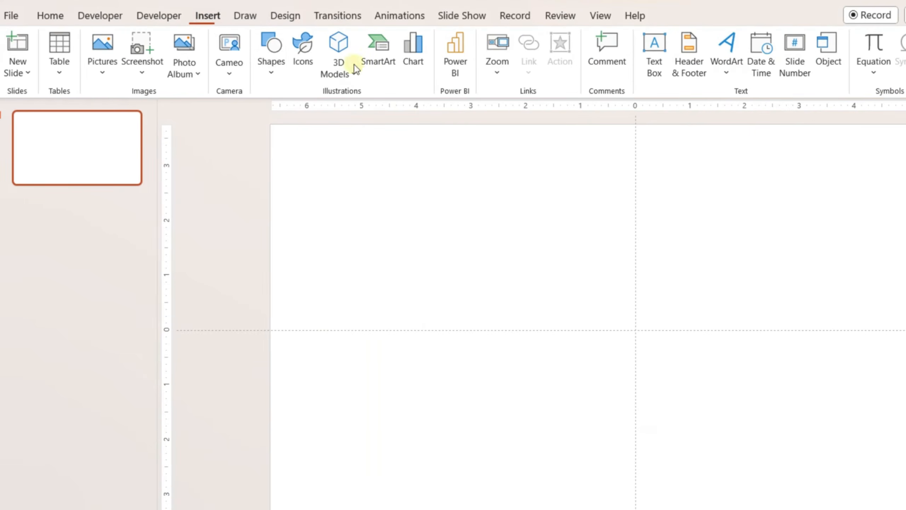
left_click(281, 81)
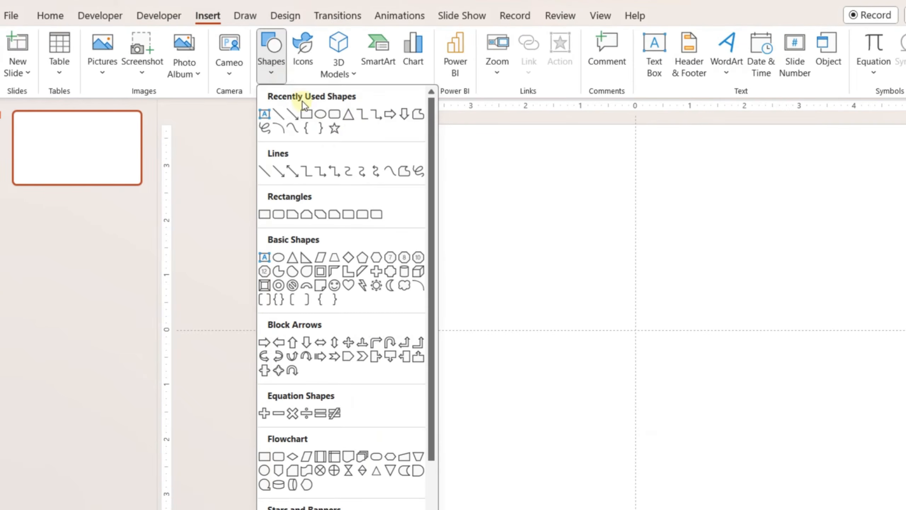
left_click(320, 257)
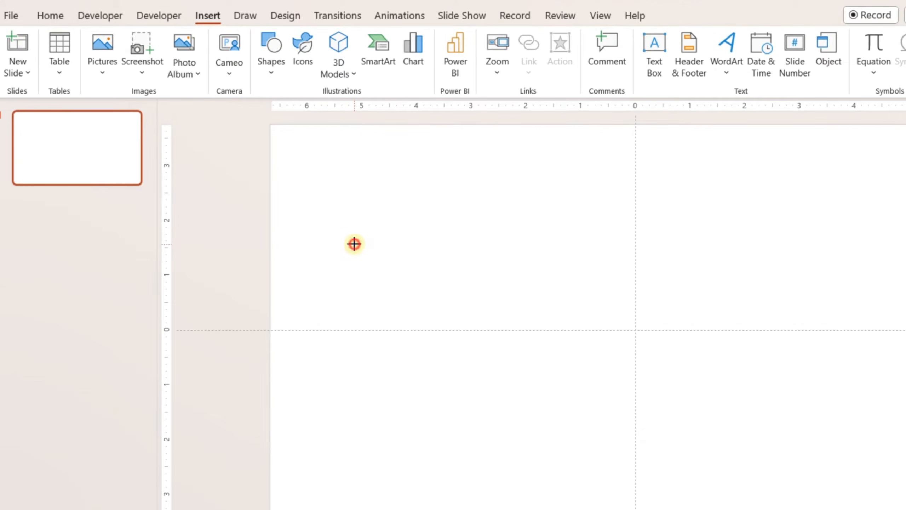
left_click_drag(354, 244, 572, 478)
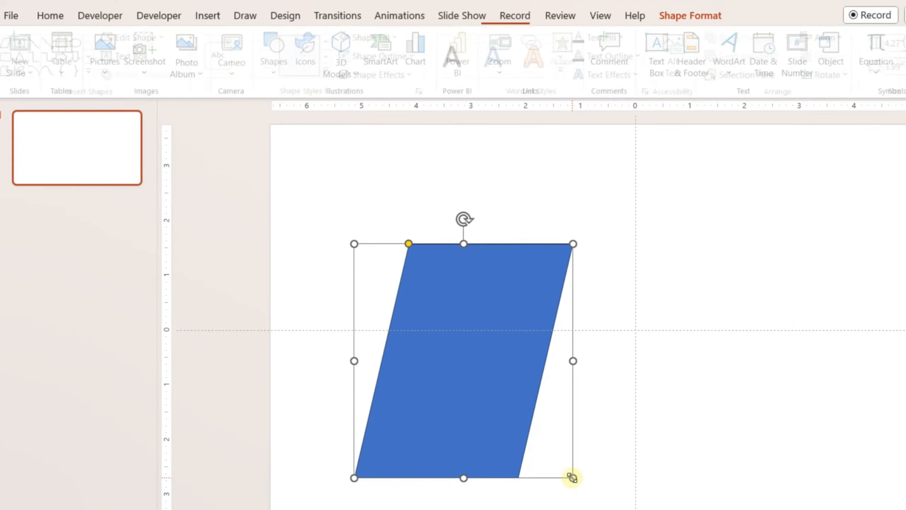
left_click_drag(410, 244, 429, 255)
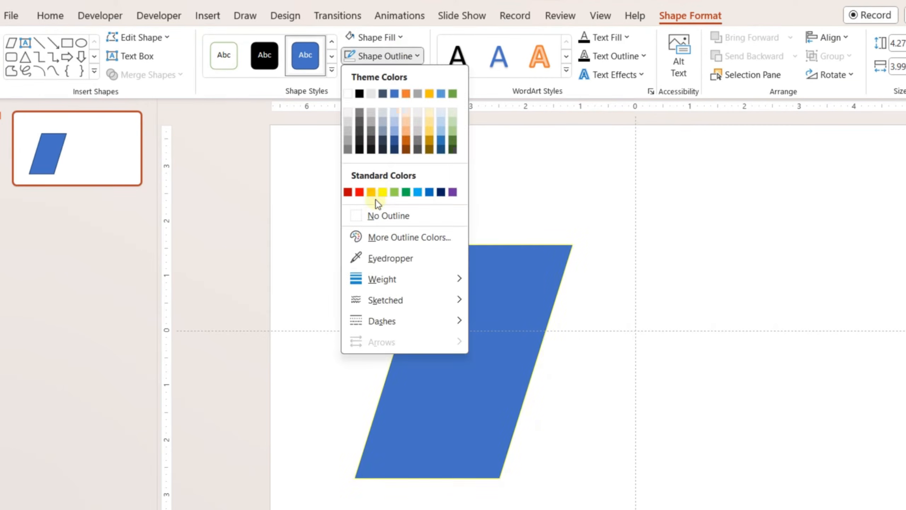
Remove the parallelogram's outline and place a duplicate directly to its right at the same height
left_click(378, 203)
left_click_drag(444, 283, 660, 281)
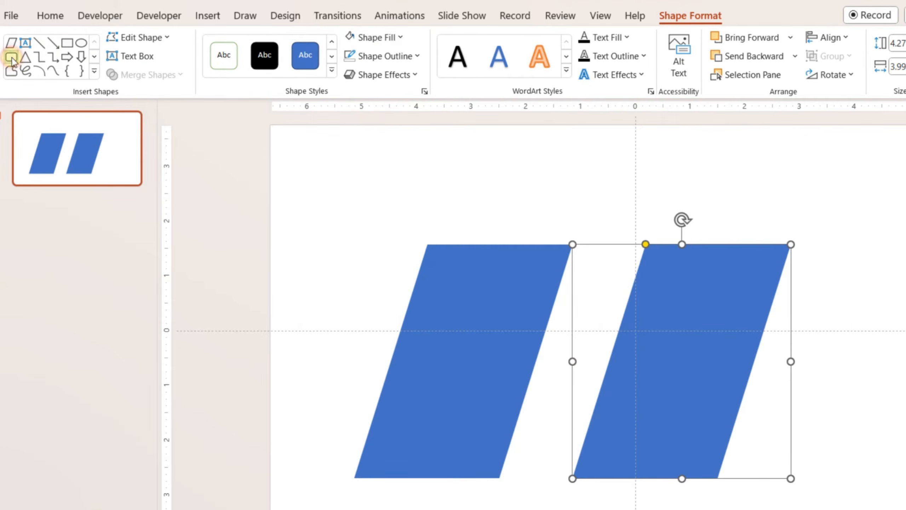
Draw an outline-free rounded rectangle about 0.63 by 2.5 in across the duplicate parallelogram's left edge, with fully rounded ends
left_click(11, 57)
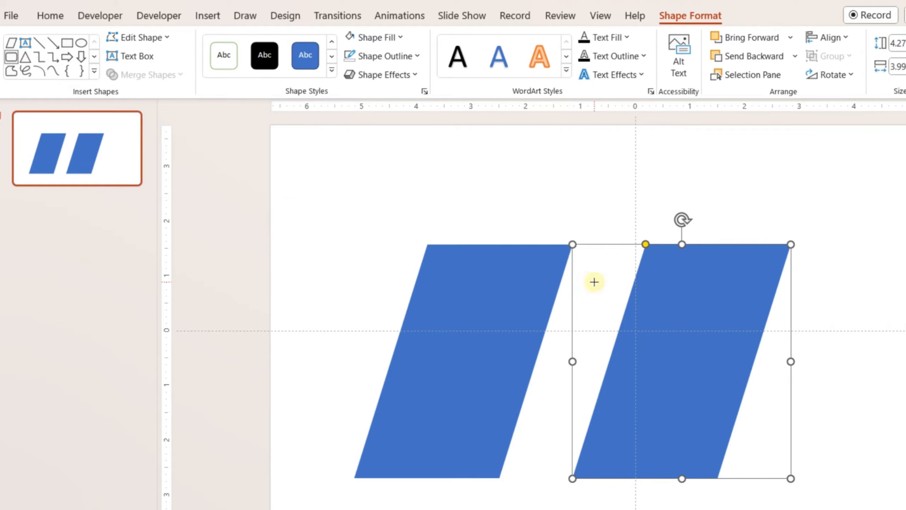
left_click_drag(593, 282, 731, 316)
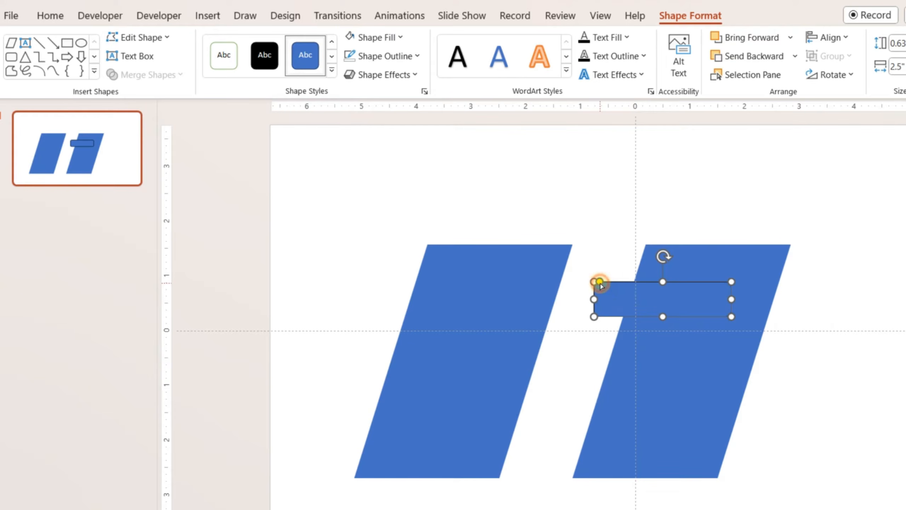
left_click_drag(600, 282, 617, 291)
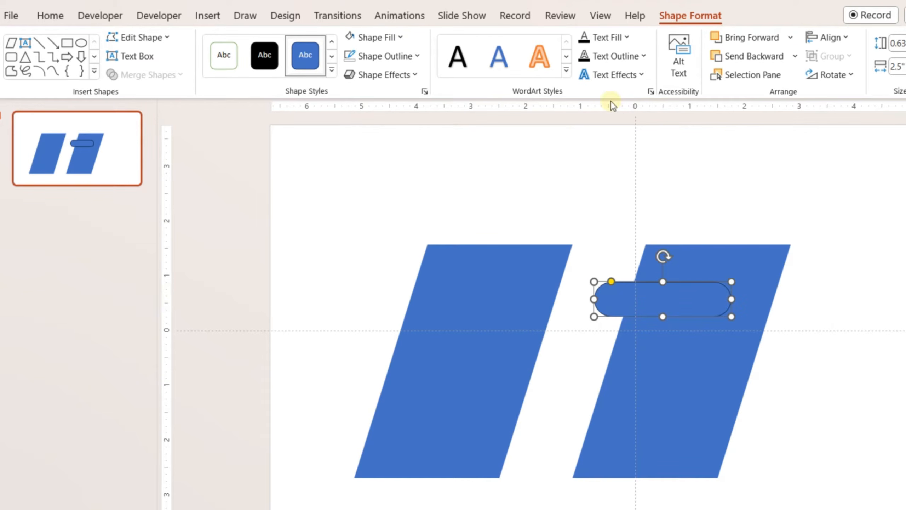
left_click(399, 57)
left_click(396, 214)
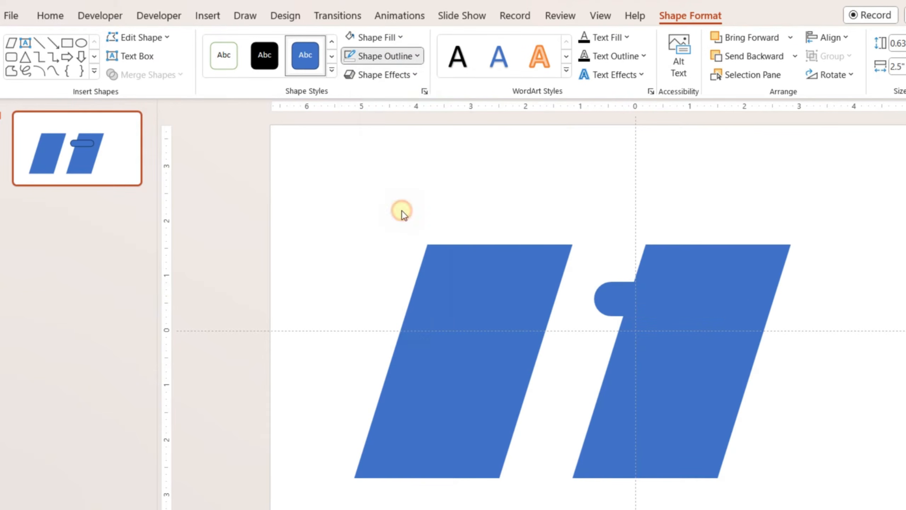
Intersect the duplicate parallelogram with the rounded rectangle to keep only their overlapping part
left_click(711, 263)
left_click(658, 284, "shift")
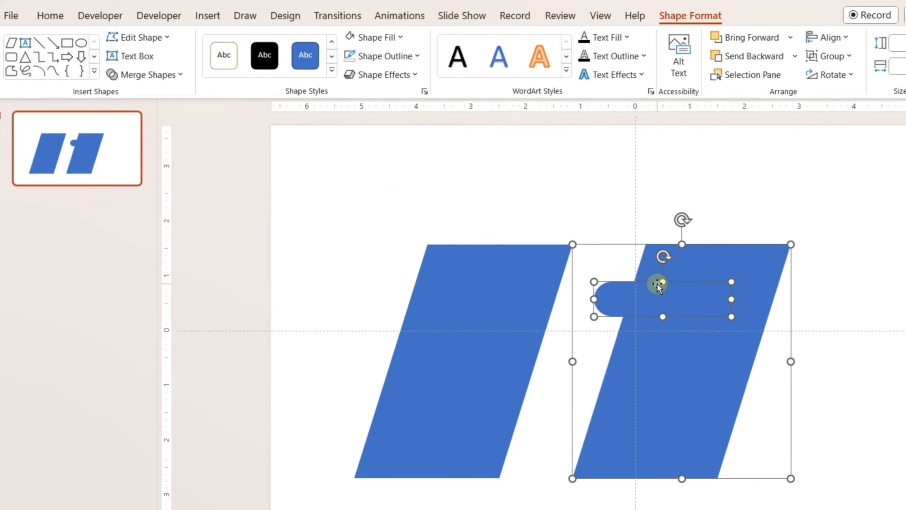
left_click(182, 103)
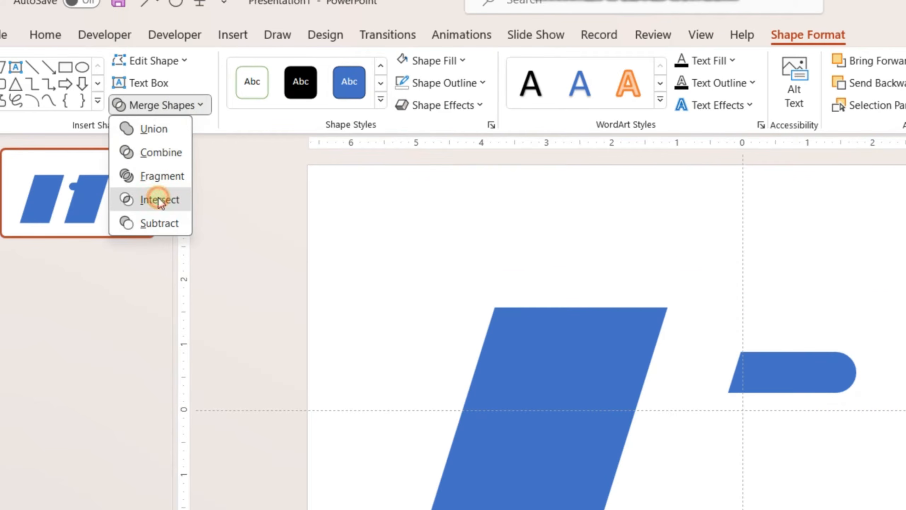
left_click(161, 198)
Fill the intersected tab with light green and place it over the upper left edge of the blue parallelogram
left_click(451, 68)
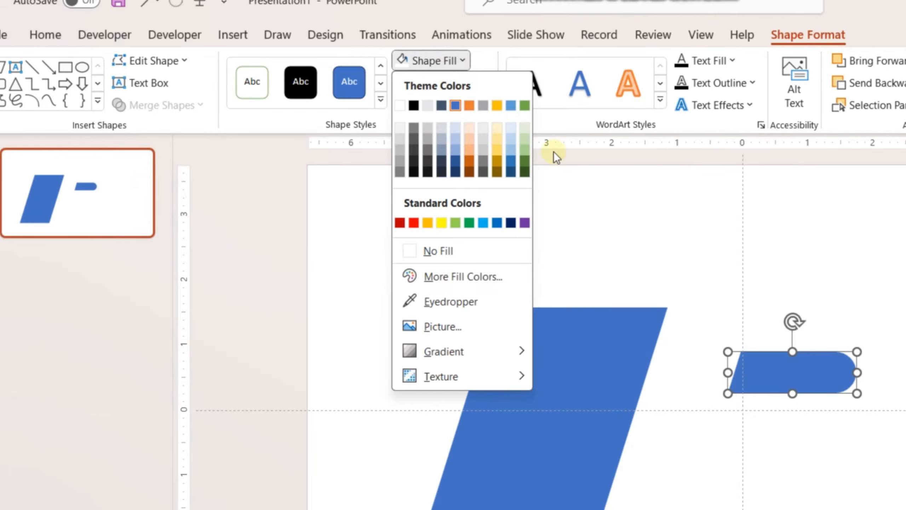
left_click(523, 152)
left_click_drag(793, 368, 515, 361)
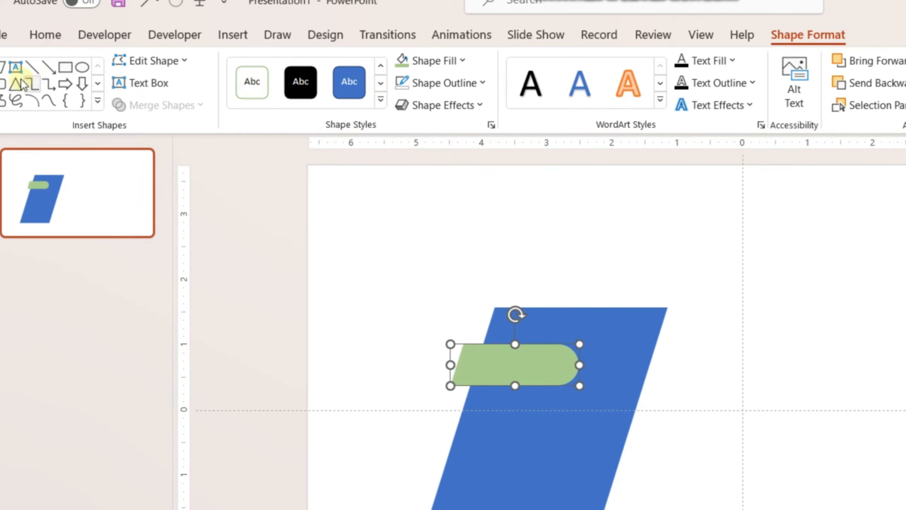
Draw a small triangle, turn it upside down and fit it beneath the green tab's left end
left_click_drag(399, 394, 424, 420)
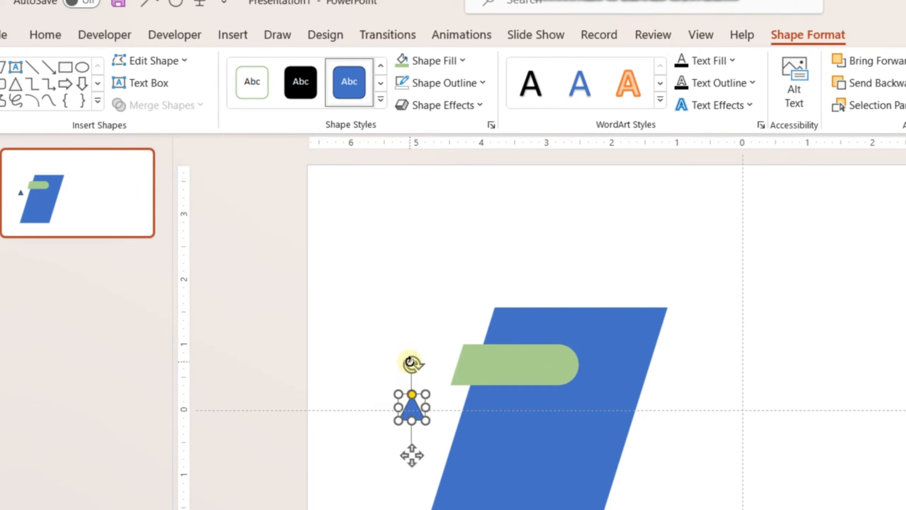
left_click_drag(410, 362, 411, 448)
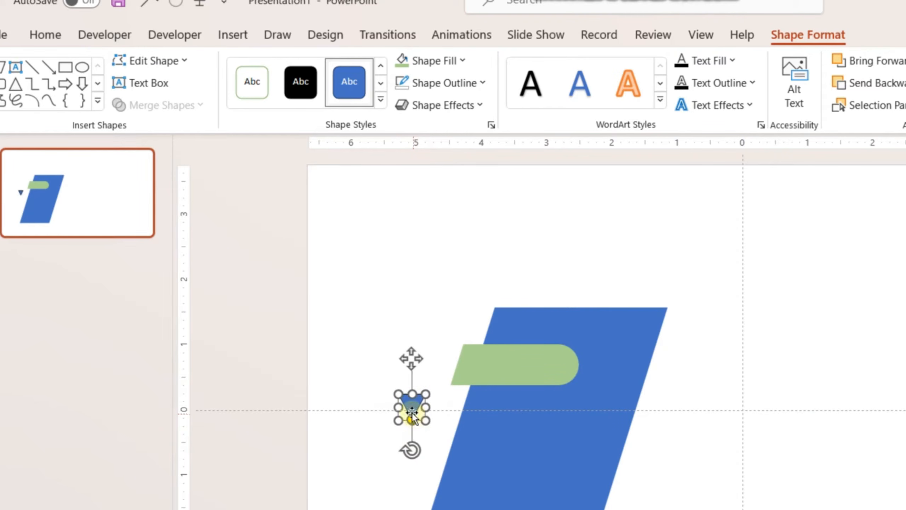
left_click_drag(417, 404, 470, 409)
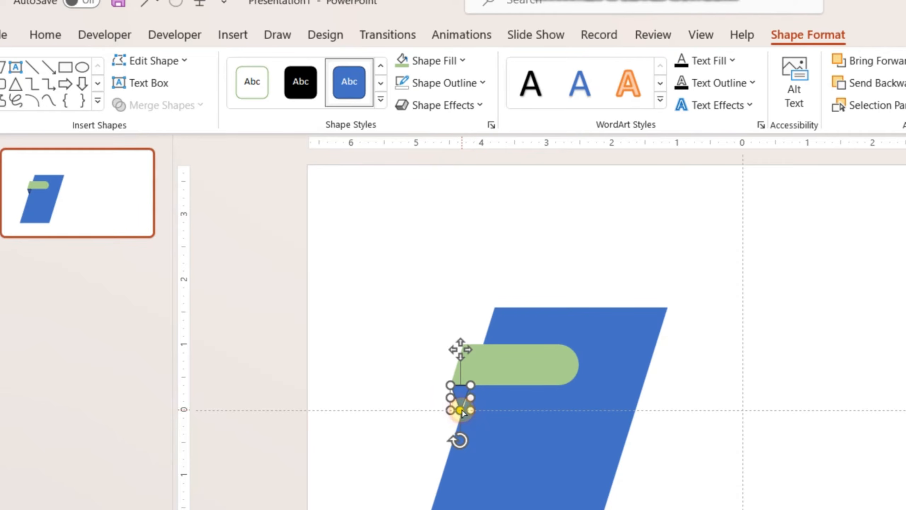
Remove the small triangle's outline and fill it with dark green
left_click(458, 86)
left_click(474, 268)
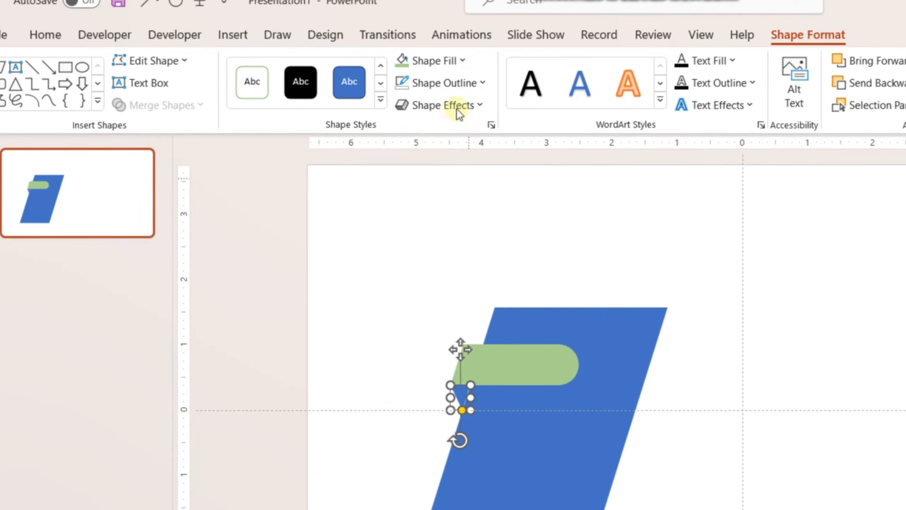
left_click(453, 60)
left_click(520, 167)
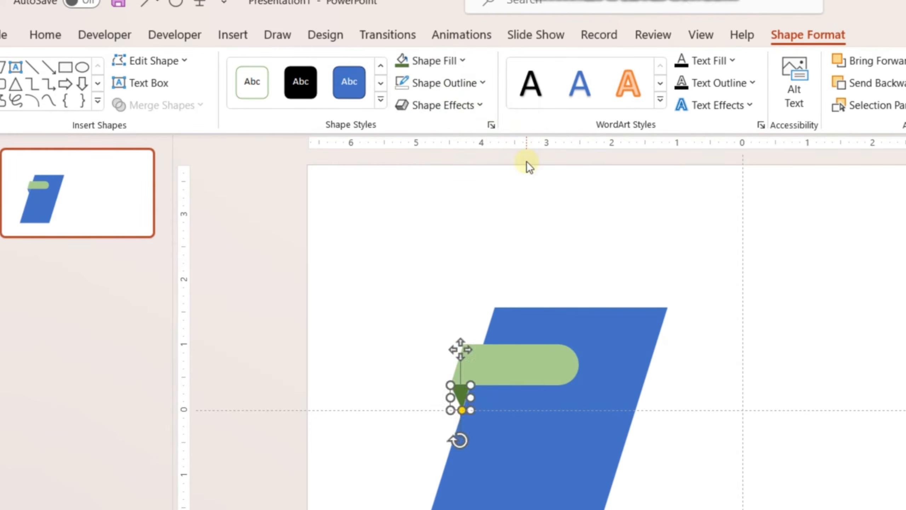
Shift the dark green triangle's tip slightly to the right, toward the parallelogram's slanted edge
left_click(510, 281)
left_click(463, 405)
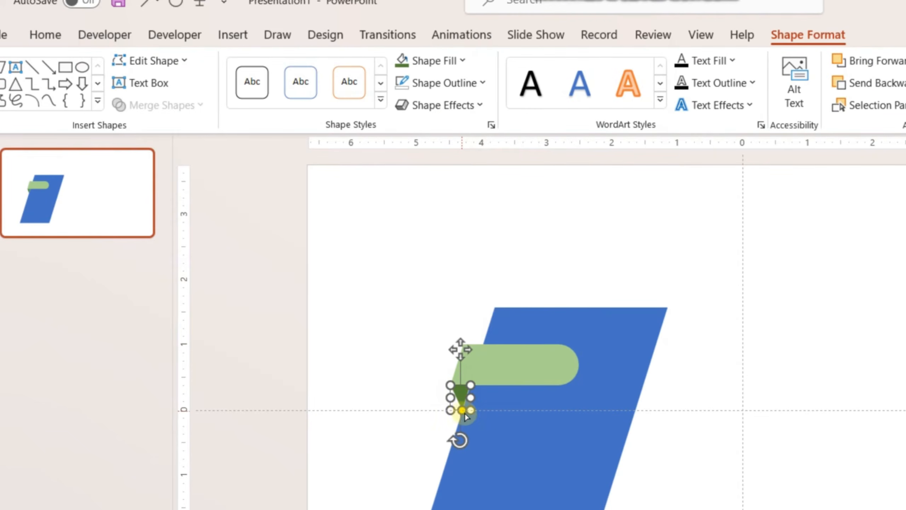
left_click_drag(461, 410, 466, 416)
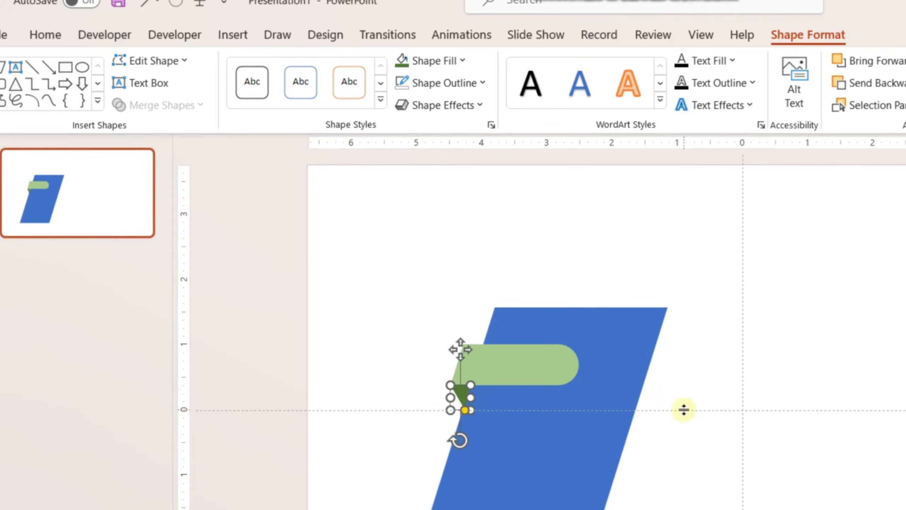
left_click(683, 409)
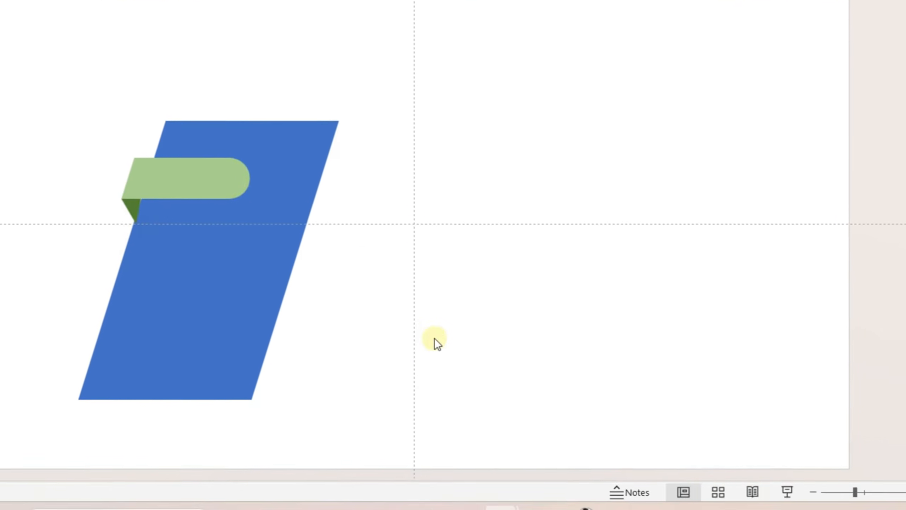
Apply the Offset: Left outer shadow preset to the blue parallelogram
left_click(125, 311)
right_click(124, 313)
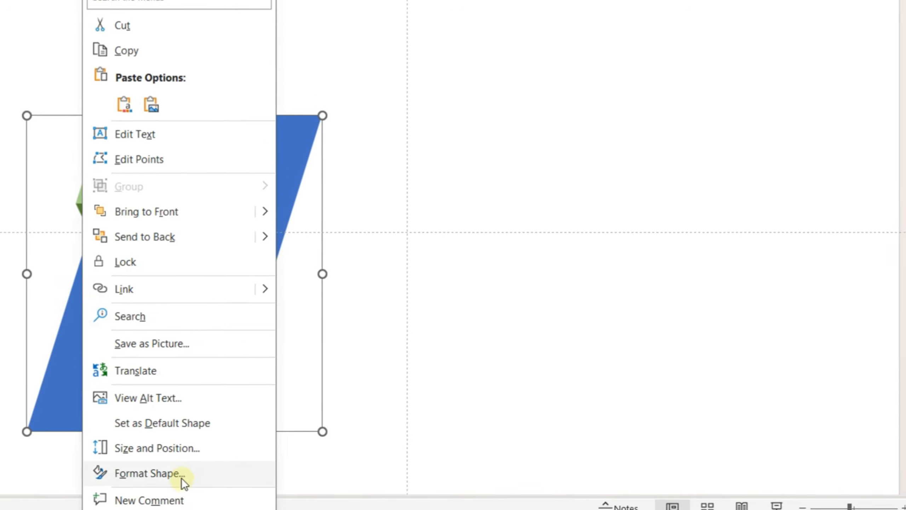
left_click(182, 474)
left_click(743, 95)
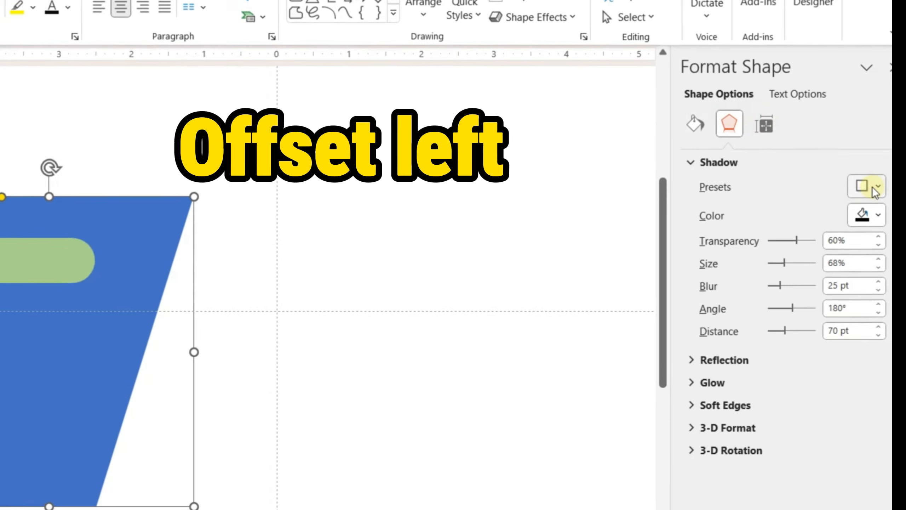
left_click(900, 201)
left_click(865, 371)
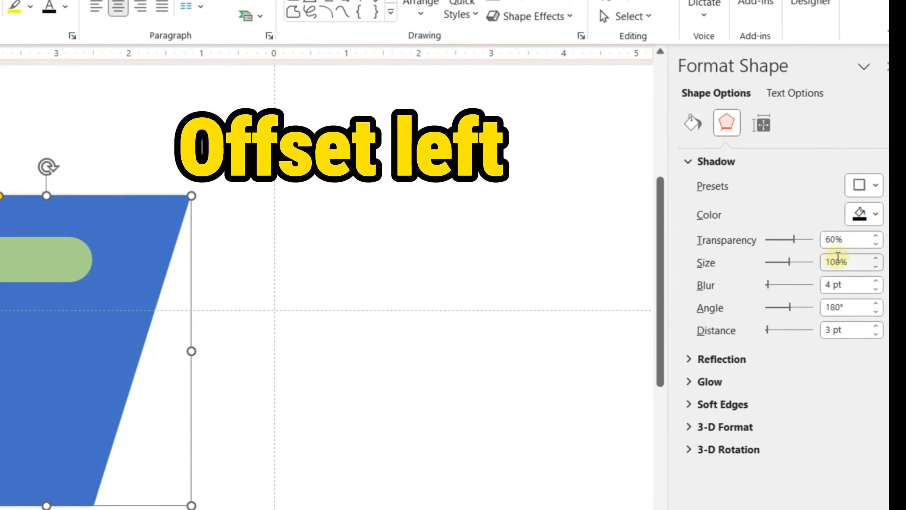
Set the parallelogram's shadow to 68% size, 28 pt blur and 91 pt distance
double_click(838, 261)
key("BackSpace")
type("68")
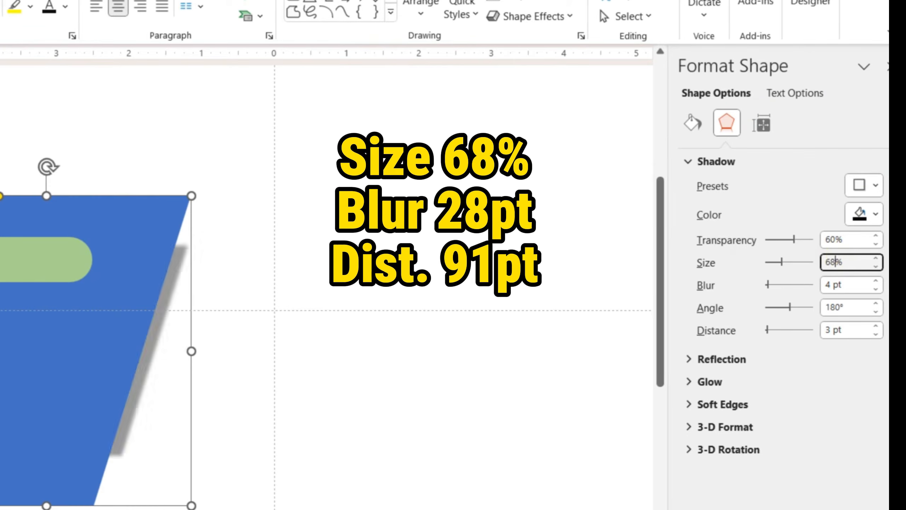
double_click(827, 284)
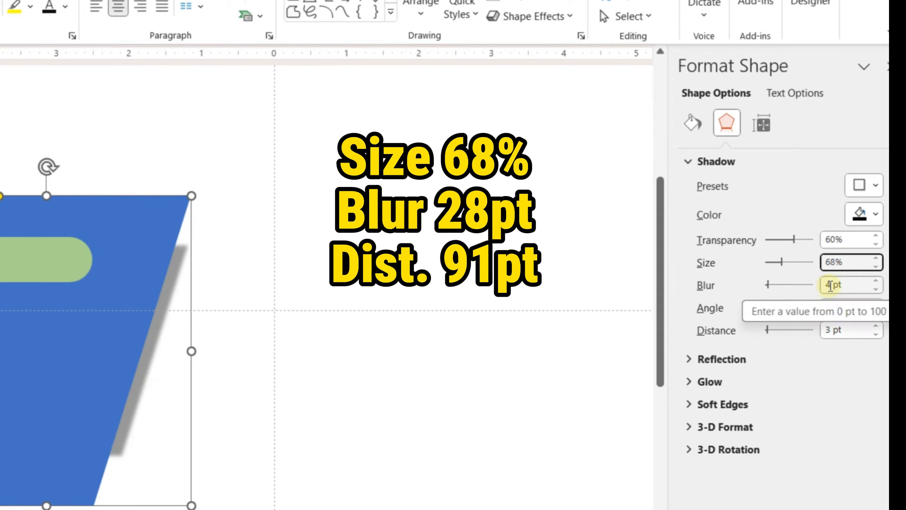
type("28")
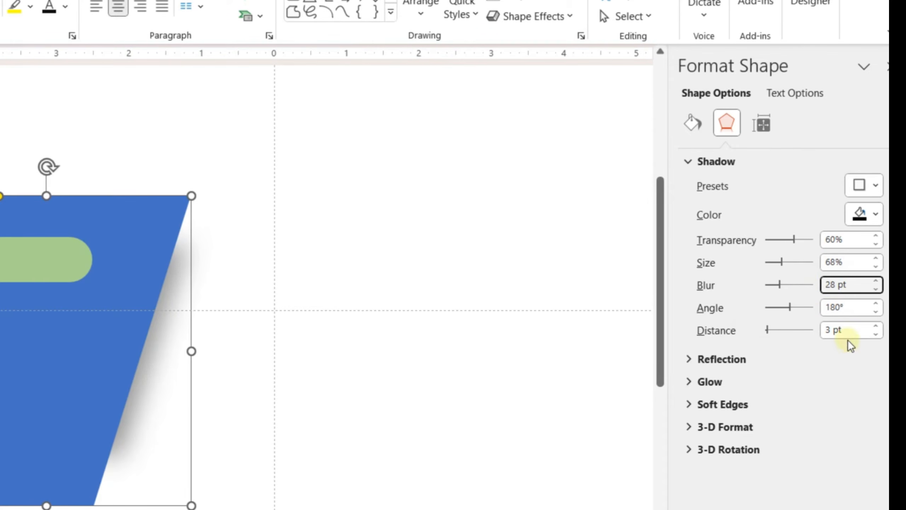
double_click(830, 330)
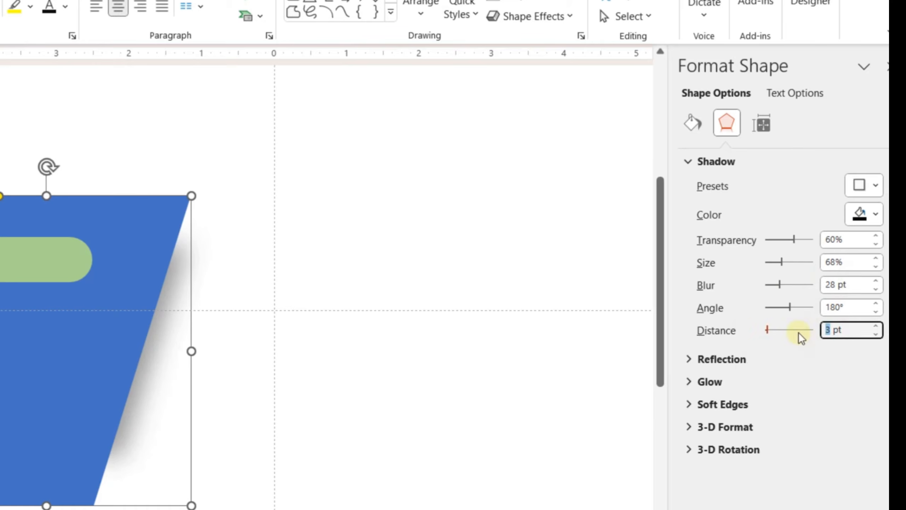
type("91")
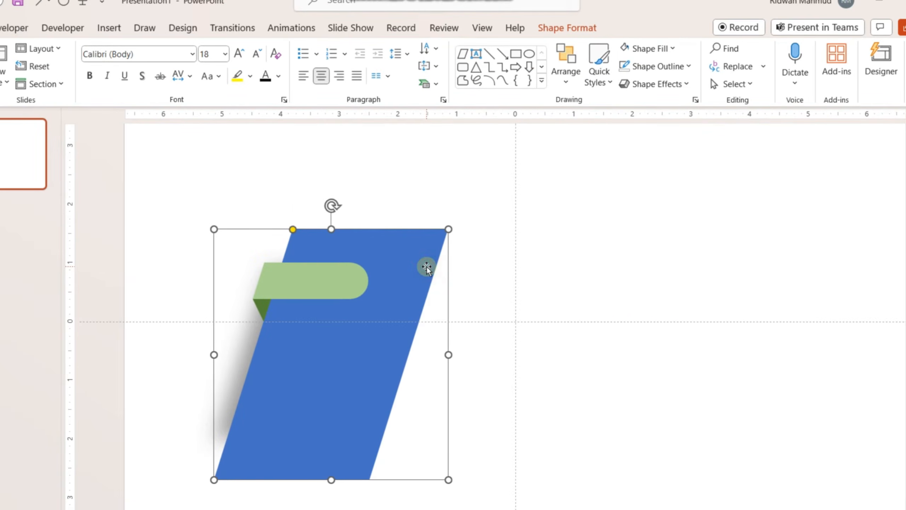
Fill the blue parallelogram with white
left_click(647, 48)
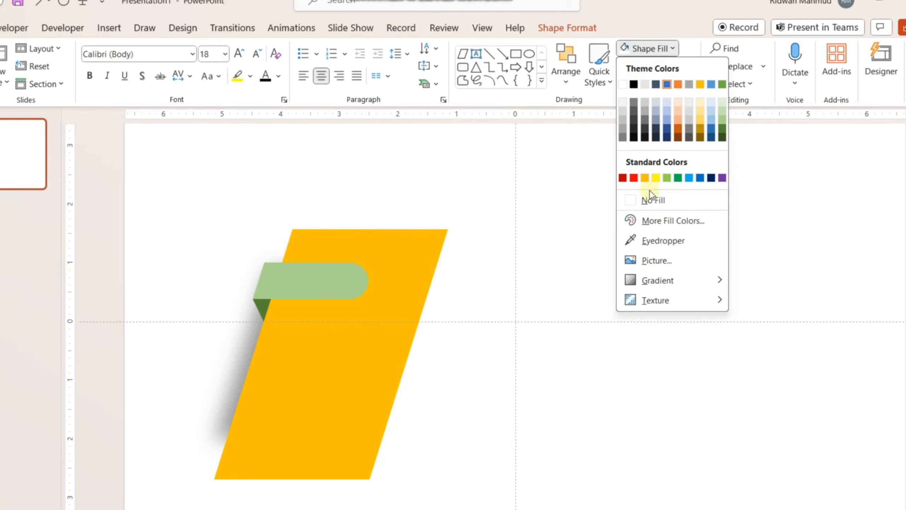
left_click(623, 83)
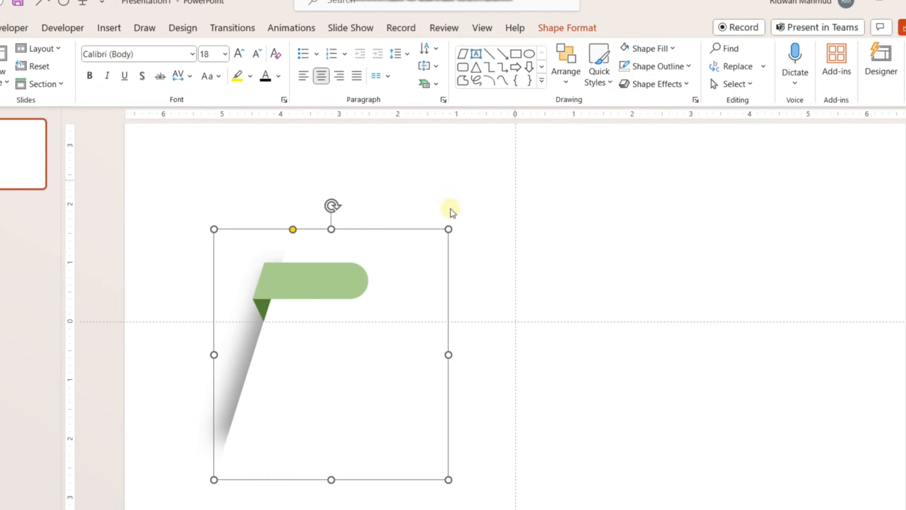
Move the green tab and dark triangle slightly down together, and group them with the white parallelogram
left_click(284, 290)
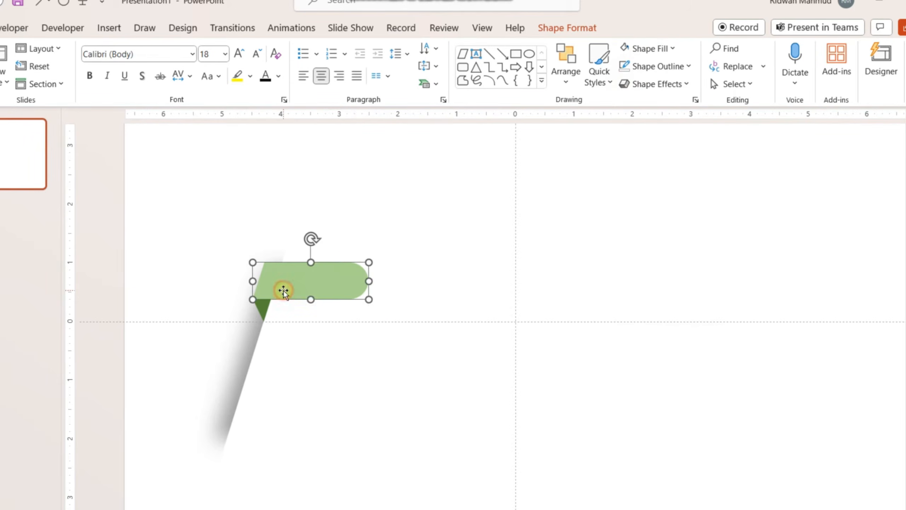
left_click(265, 310, "shift")
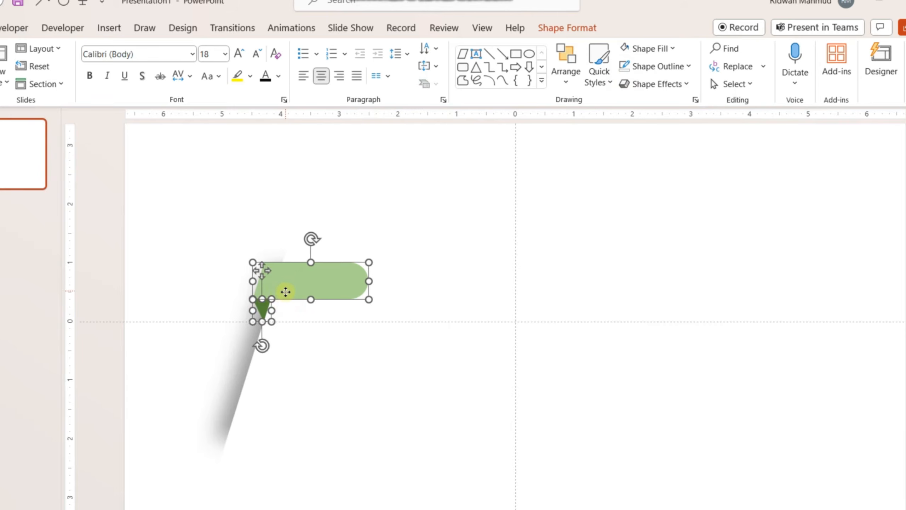
left_click_drag(285, 292, 284, 296)
key("ctrl+g")
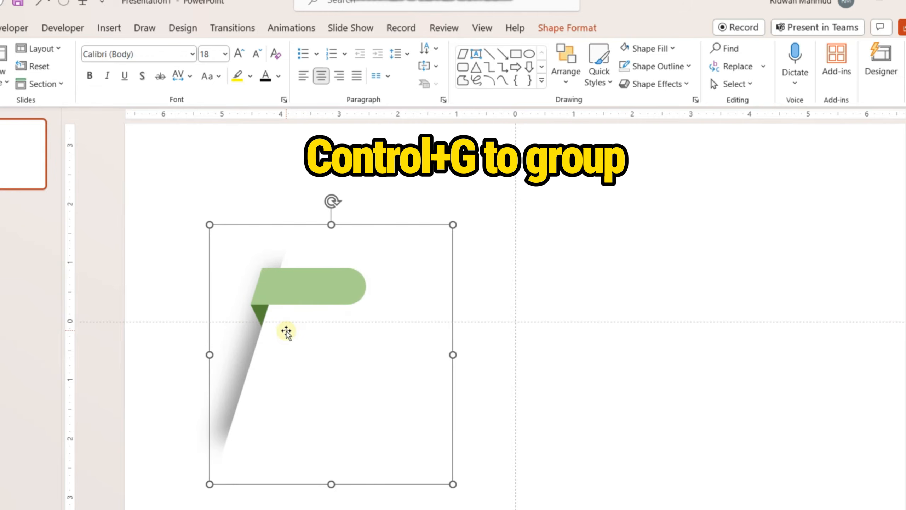
left_click(644, 313)
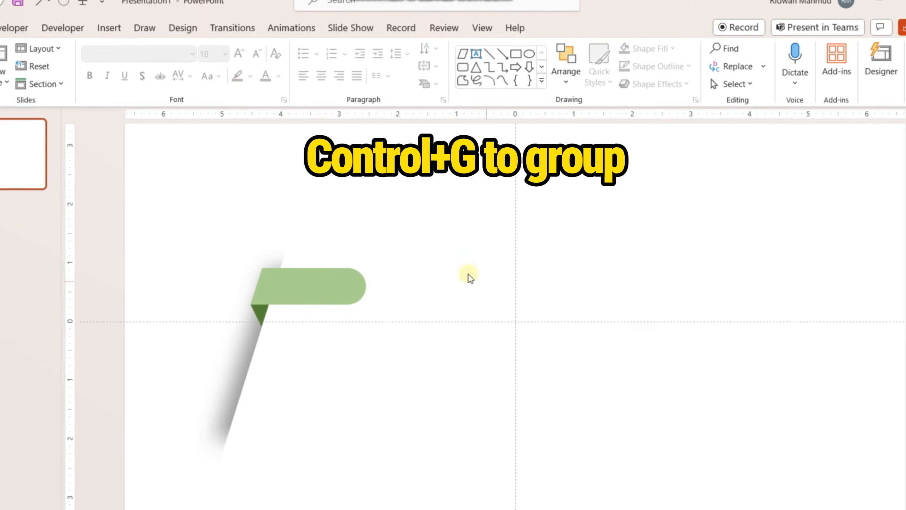
Add a text box containing "1" in the empty area just left of the card's slanted shadow
left_click(104, 29)
left_click(534, 67)
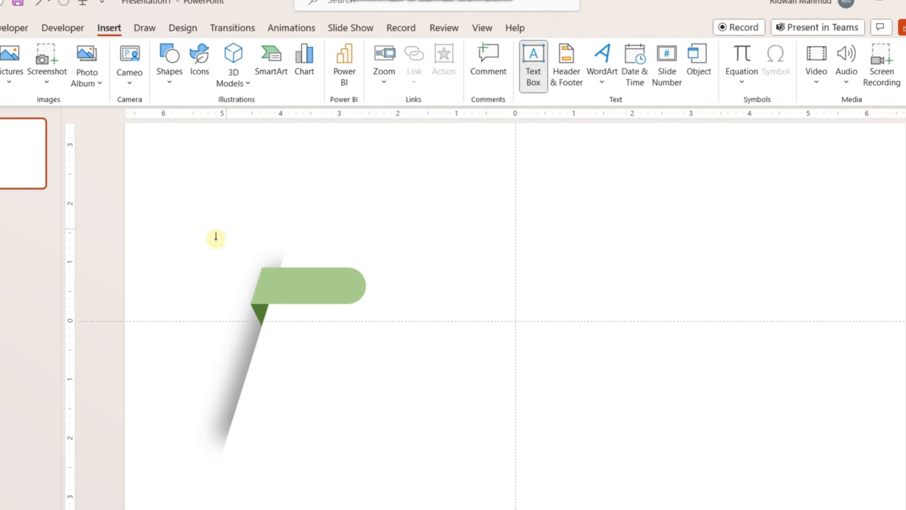
left_click_drag(161, 305, 229, 446)
type("1")
Set the font of the number "1" to a Big Deal
key("ctrl+a")
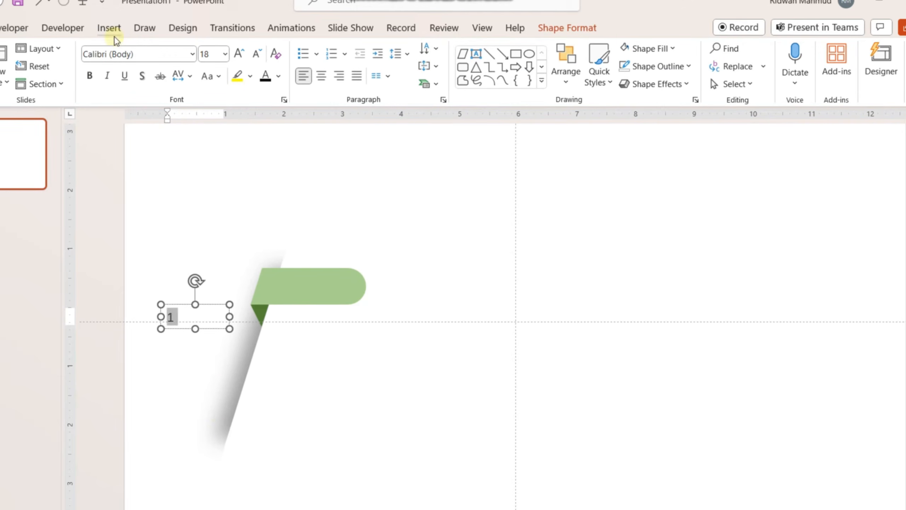
left_click(117, 57)
key("BackSpace")
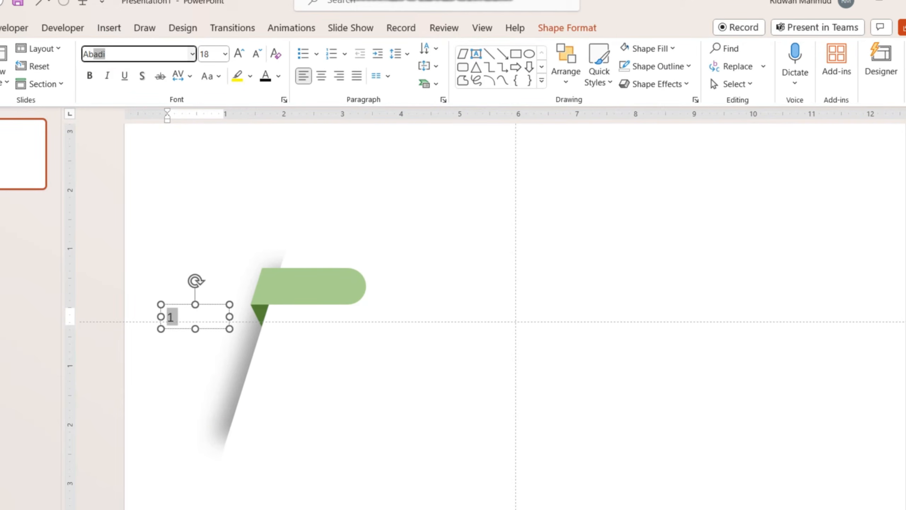
type("a")
key("Return")
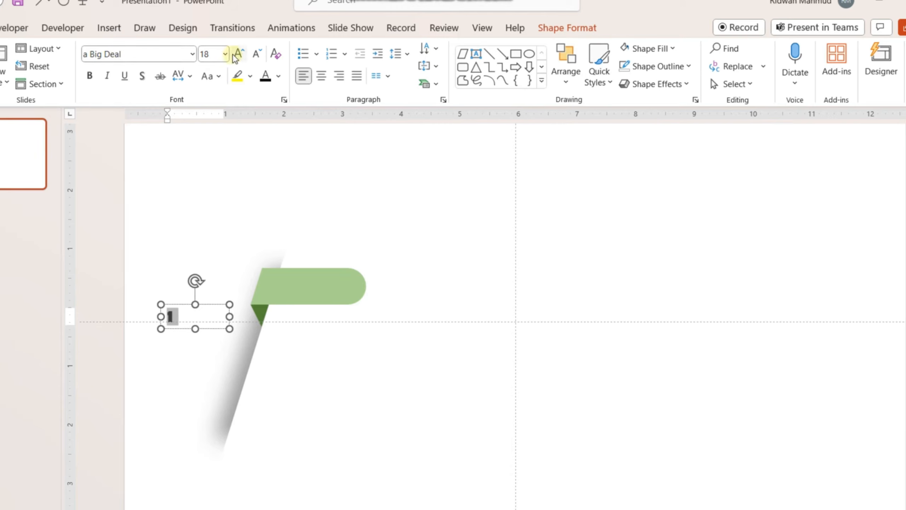